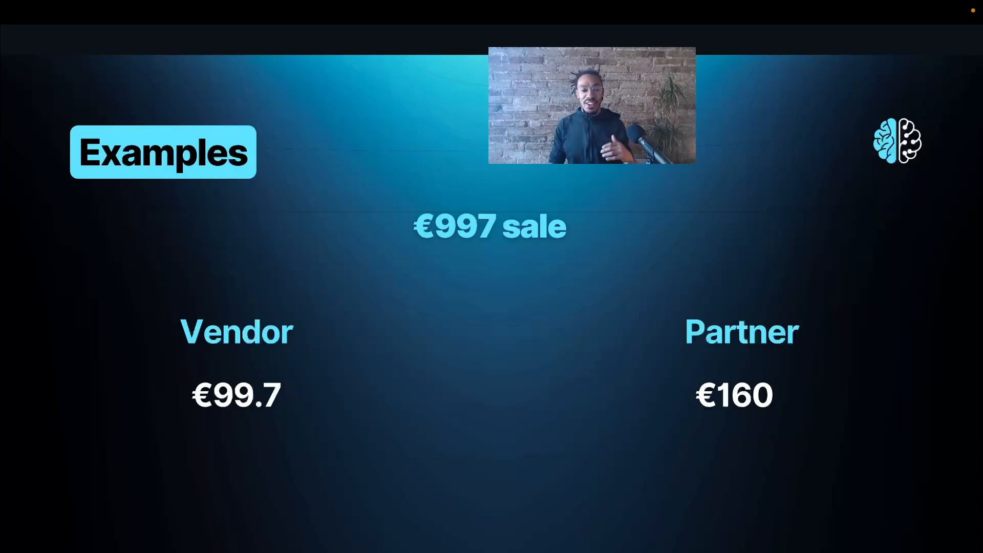
{"action": "key", "text": "Right"}
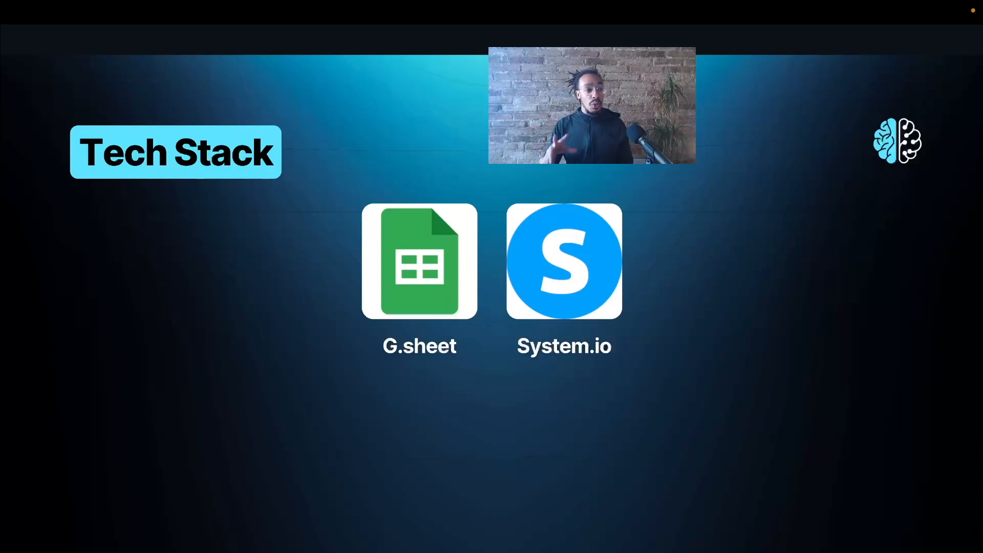
{"action": "key", "text": "Right"}
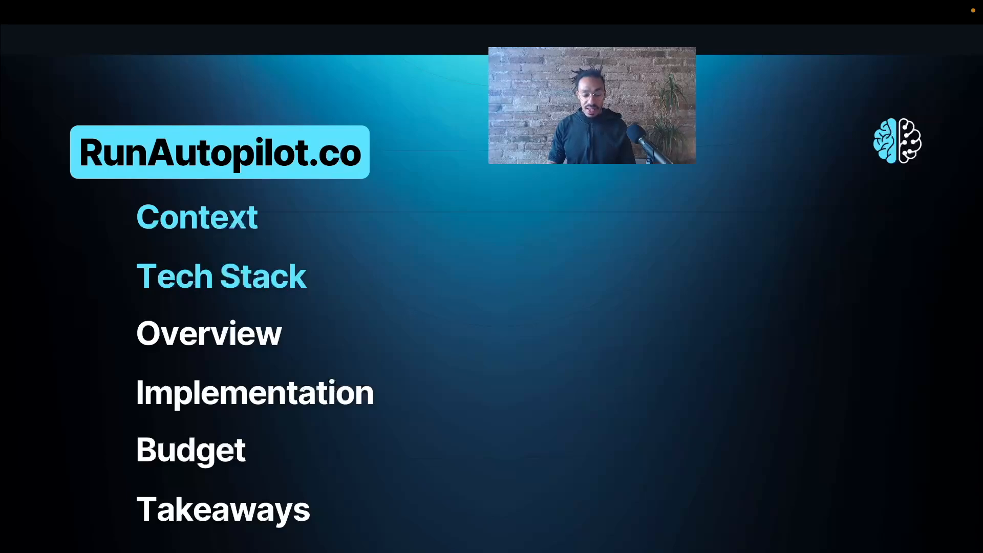
{"action": "key", "text": "Right"}
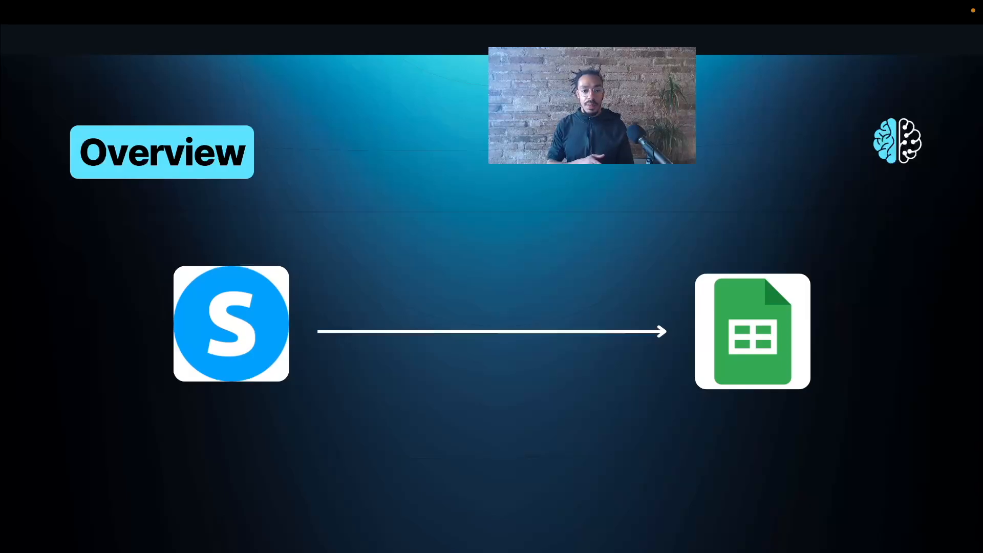
{"action": "key", "text": "Right"}
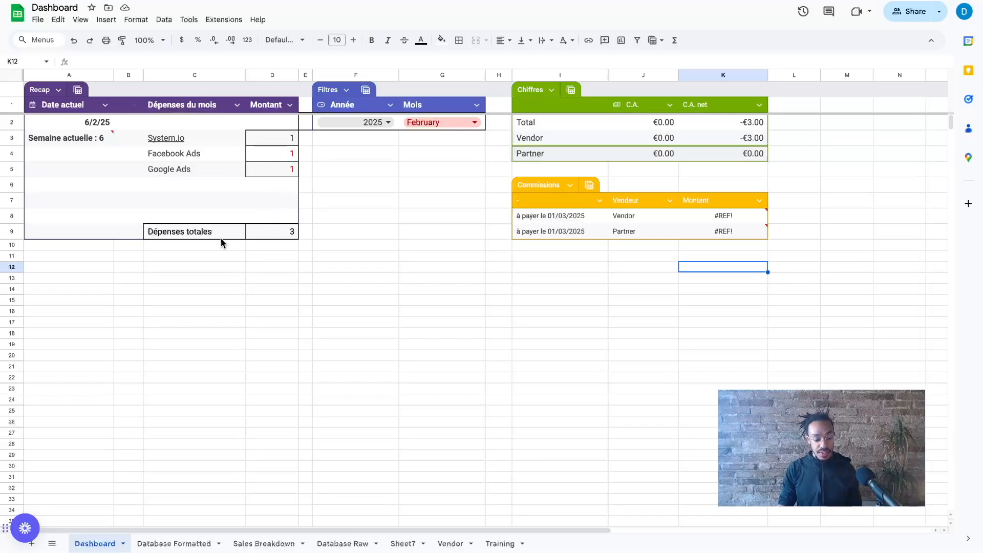
- Inspect the total expenses formula and the vendor commission's due-date formula on the Dashboard sheet
{"action": "left_click", "coordinate": [267, 231]}
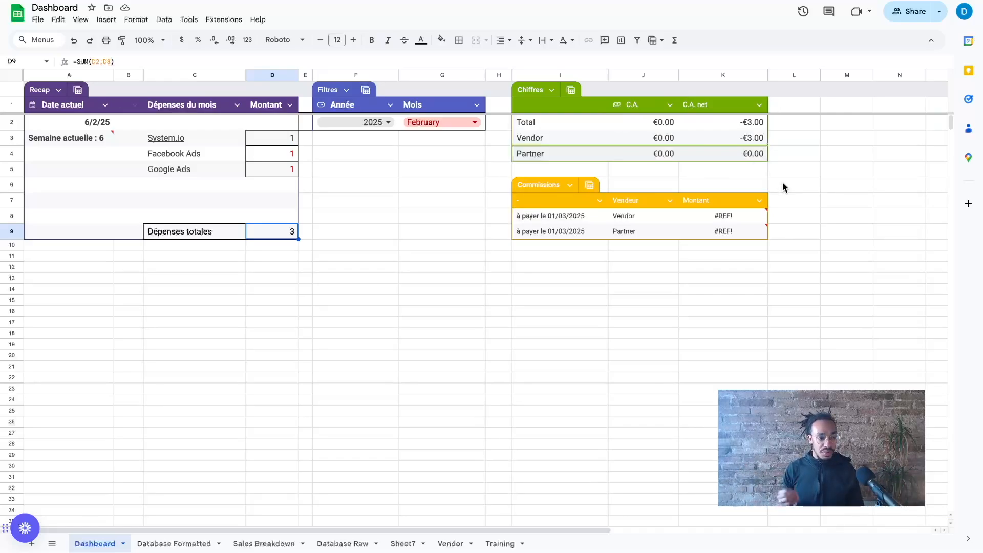
{"action": "mouse_move", "coordinate": [697, 229]}
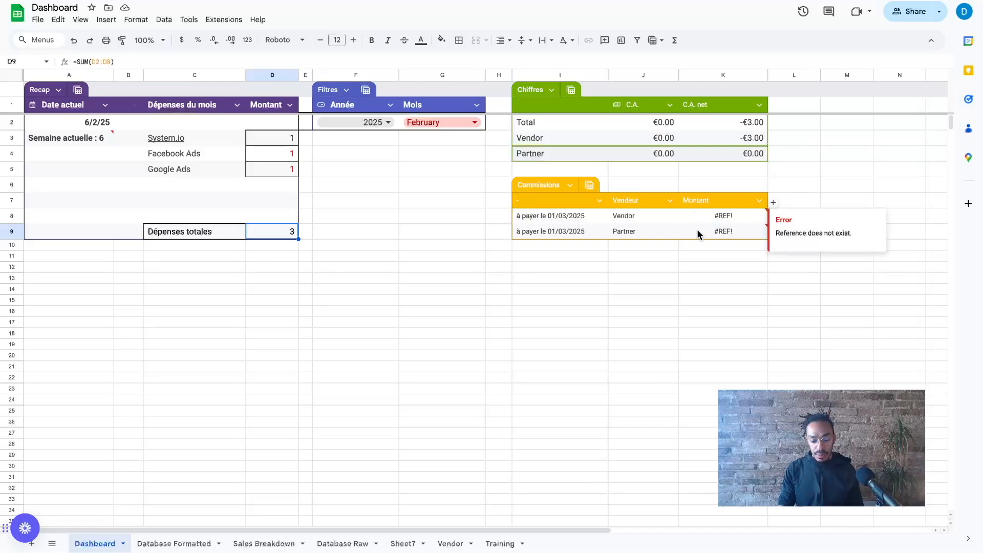
{"action": "left_click", "coordinate": [542, 216]}
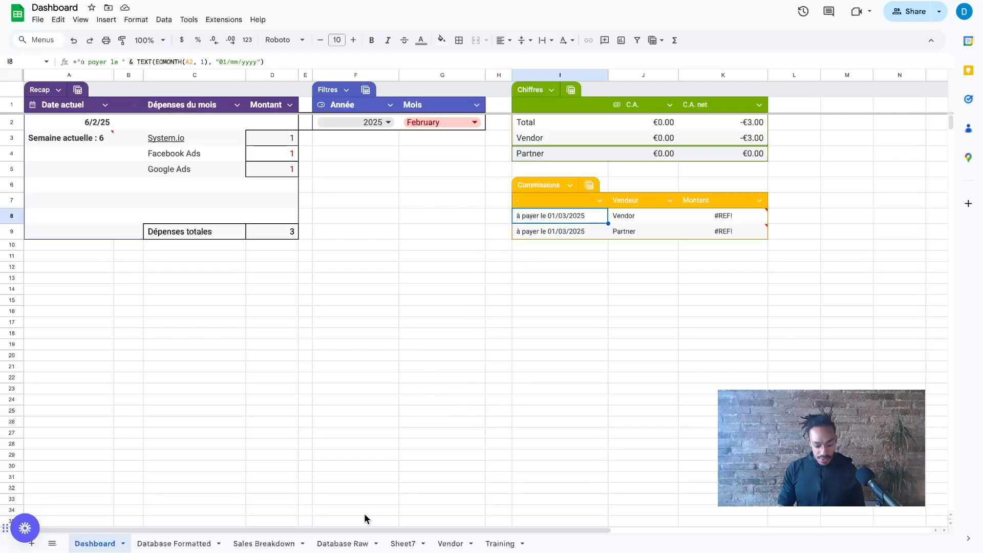
- Examine the name, timestamp, email, amount and product fields of the row 13 sample sale in the Database Raw sheet
{"action": "left_click", "coordinate": [346, 545]}
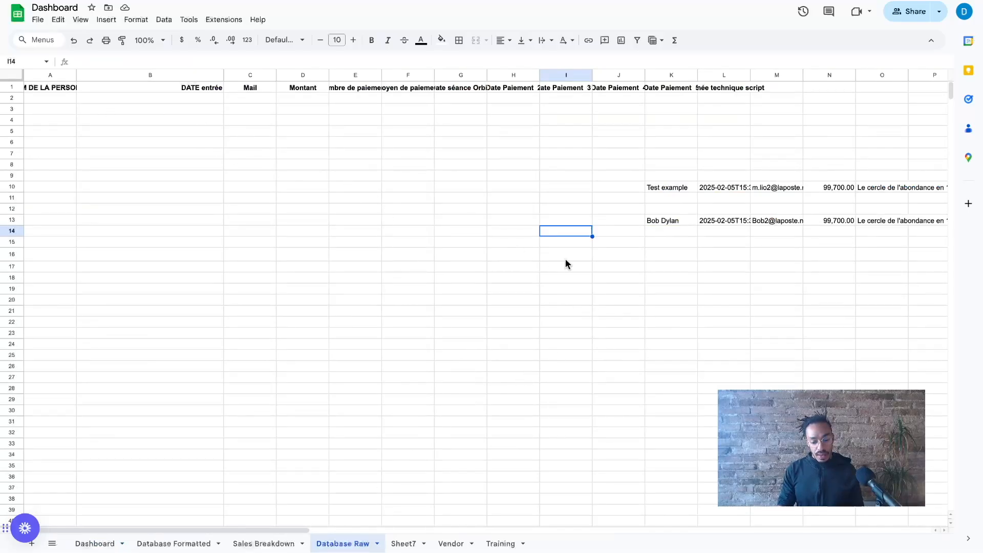
{"action": "scroll", "coordinate": [707, 263], "scroll_direction": "right", "scroll_amount": 2}
{"action": "scroll", "coordinate": [623, 233], "scroll_direction": "right", "scroll_amount": 2}
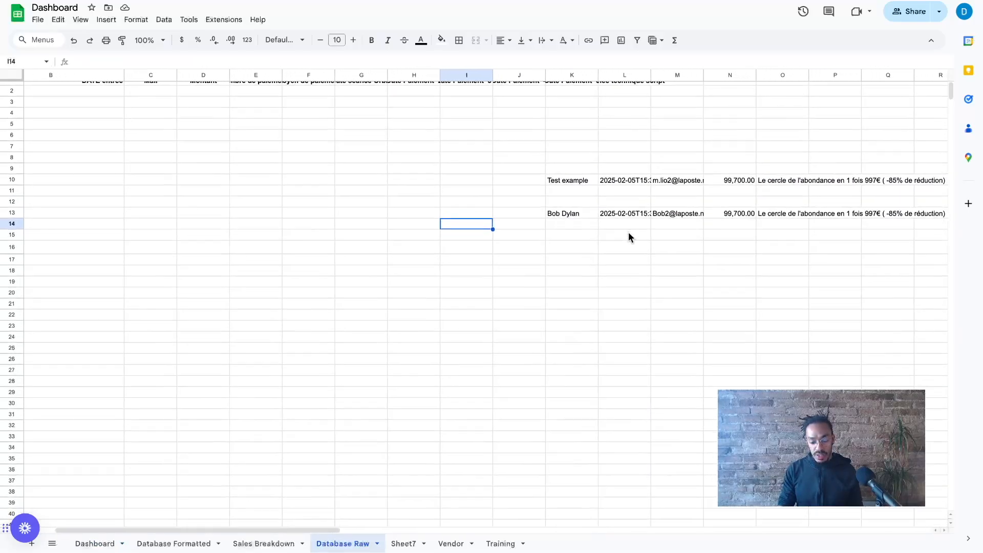
{"action": "left_click", "coordinate": [541, 216]}
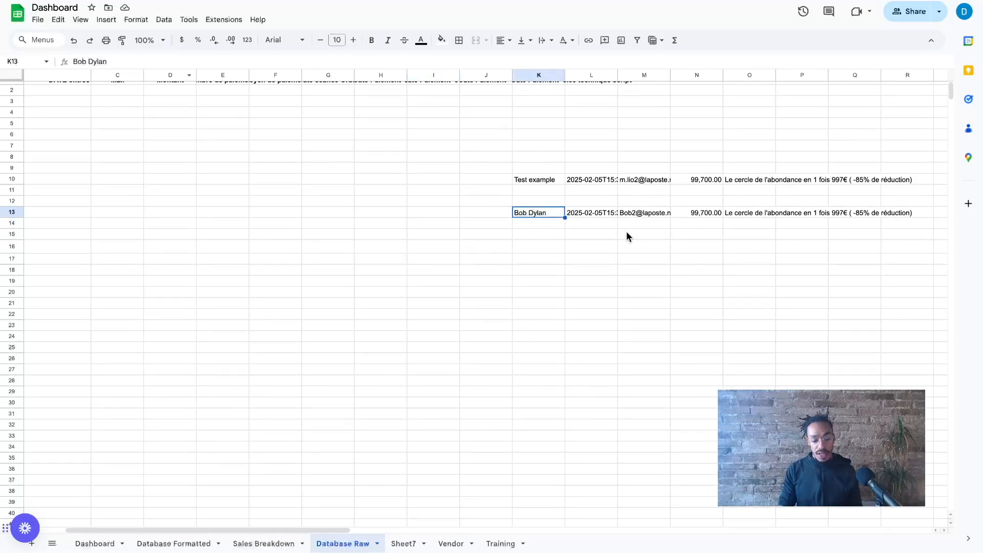
{"action": "left_click", "coordinate": [595, 214]}
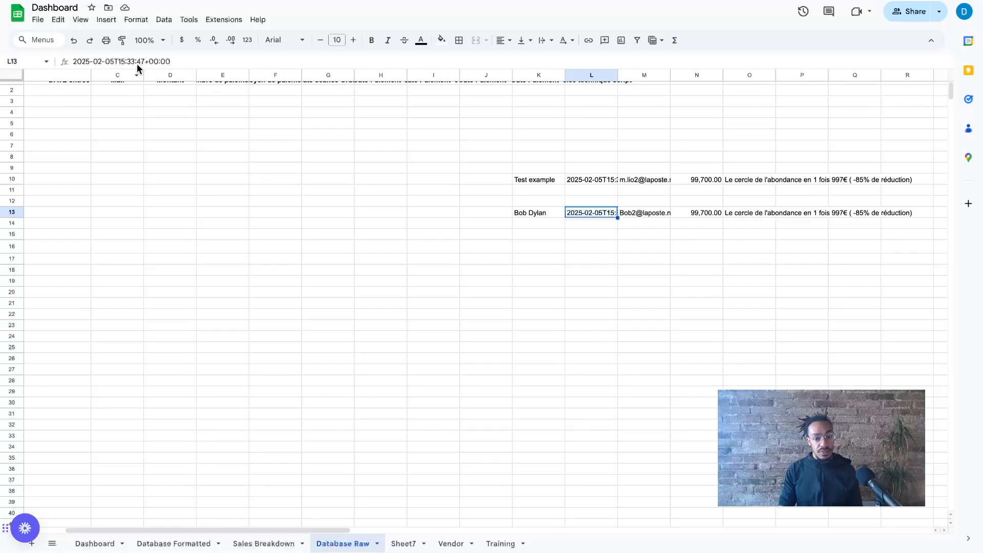
{"action": "left_click", "coordinate": [646, 213]}
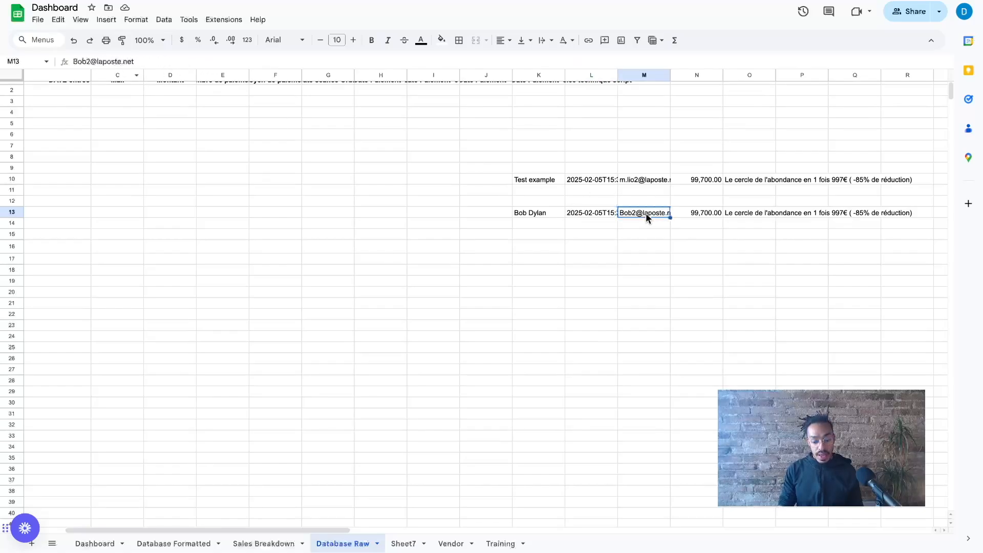
{"action": "left_click", "coordinate": [711, 211]}
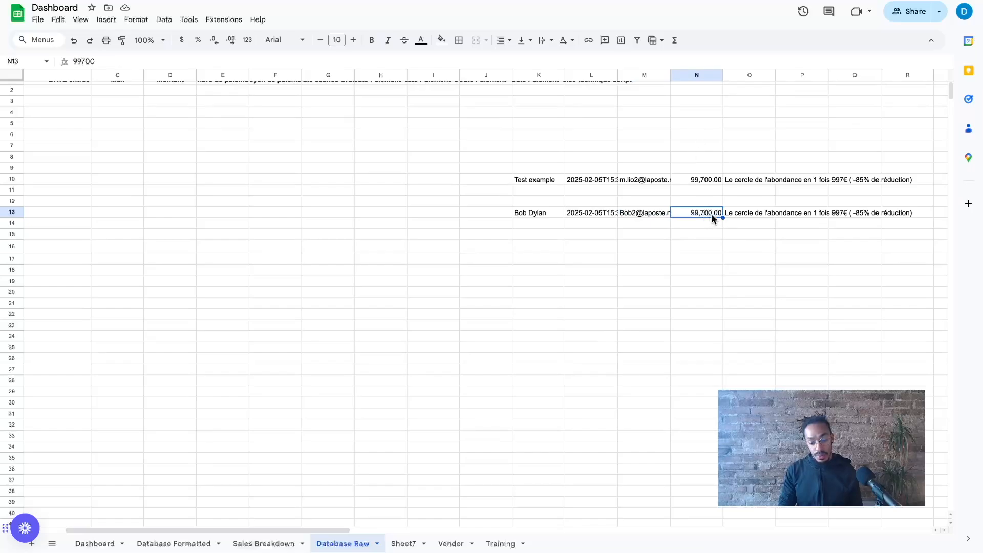
{"action": "scroll", "coordinate": [708, 225], "scroll_direction": "right", "scroll_amount": 2}
{"action": "scroll", "coordinate": [708, 225], "scroll_direction": "up", "scroll_amount": 1}
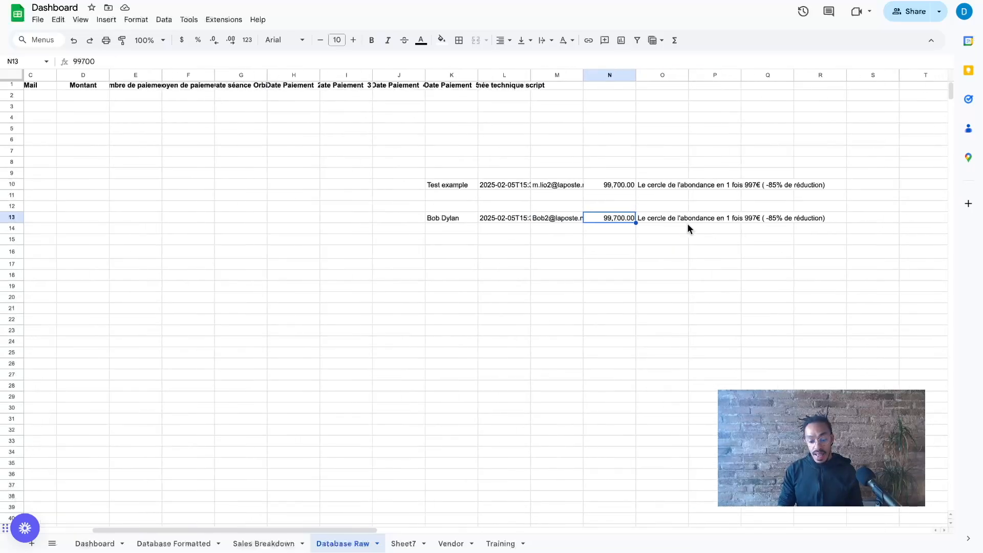
{"action": "left_click", "coordinate": [647, 219]}
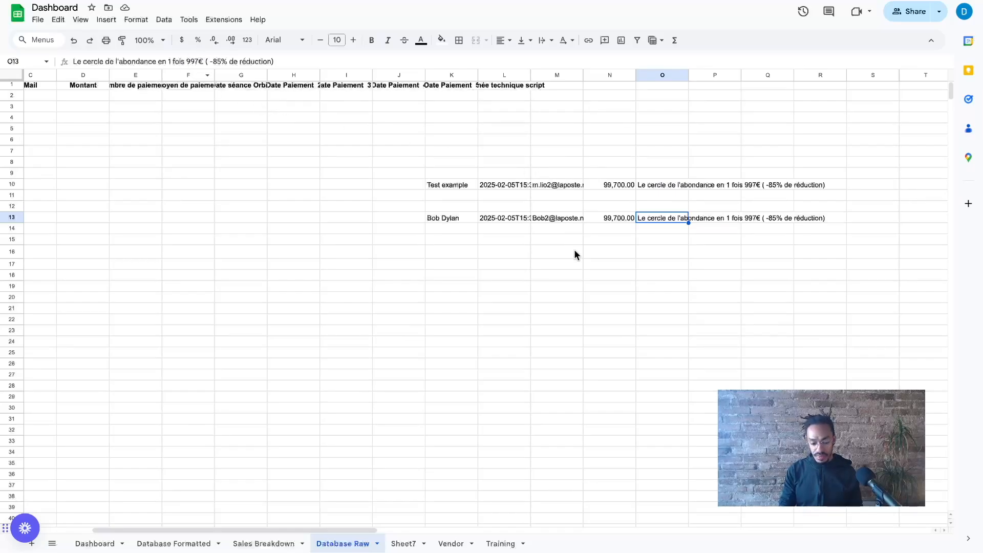
- Review the row 13 sale's timestamp and its remaining fields alongside the raw sheet's column headers
{"action": "scroll", "coordinate": [573, 249], "scroll_direction": "left", "scroll_amount": 3}
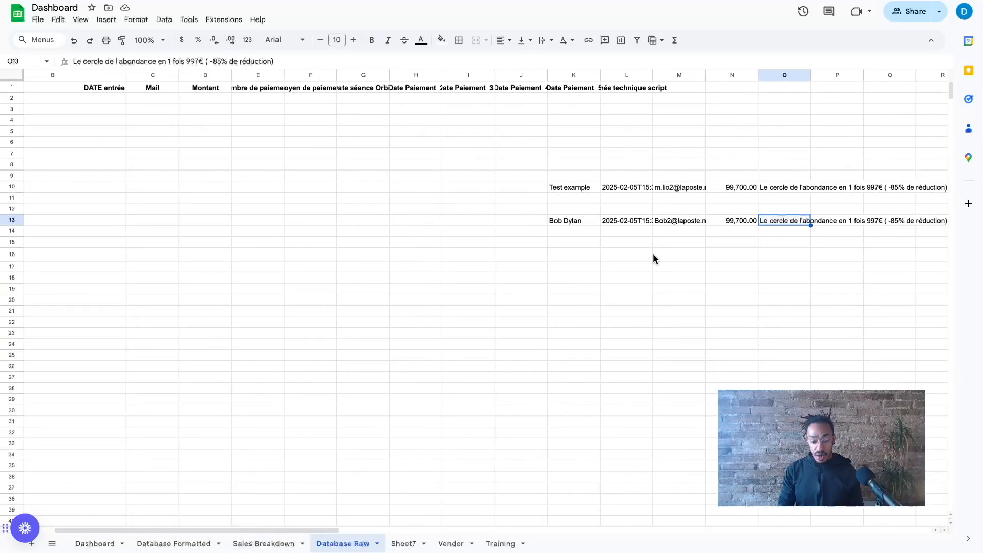
{"action": "scroll", "coordinate": [654, 255], "scroll_direction": "right", "scroll_amount": 1}
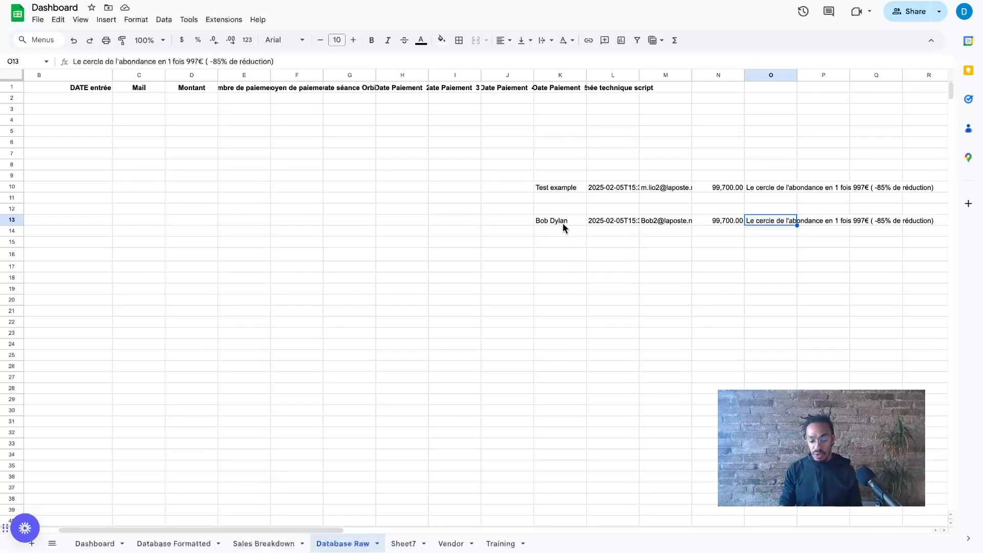
{"action": "left_click", "coordinate": [618, 224]}
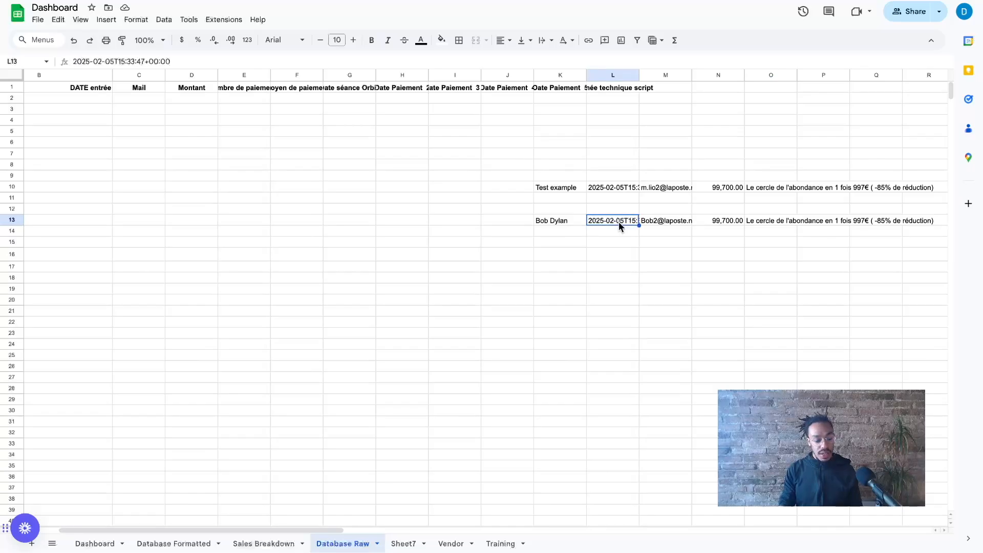
{"action": "scroll", "coordinate": [618, 223], "scroll_direction": "right", "scroll_amount": 2}
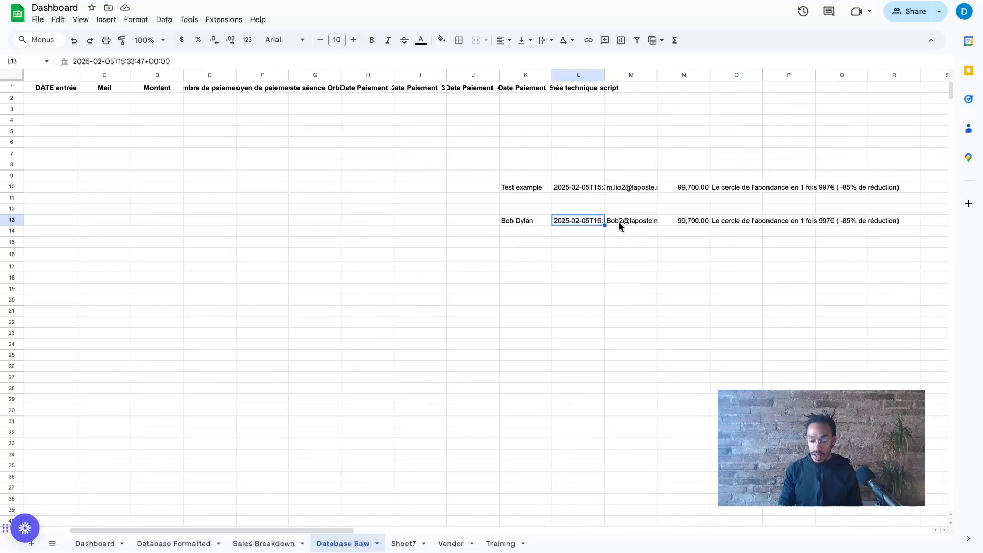
{"action": "scroll", "coordinate": [581, 219], "scroll_direction": "right", "scroll_amount": 2}
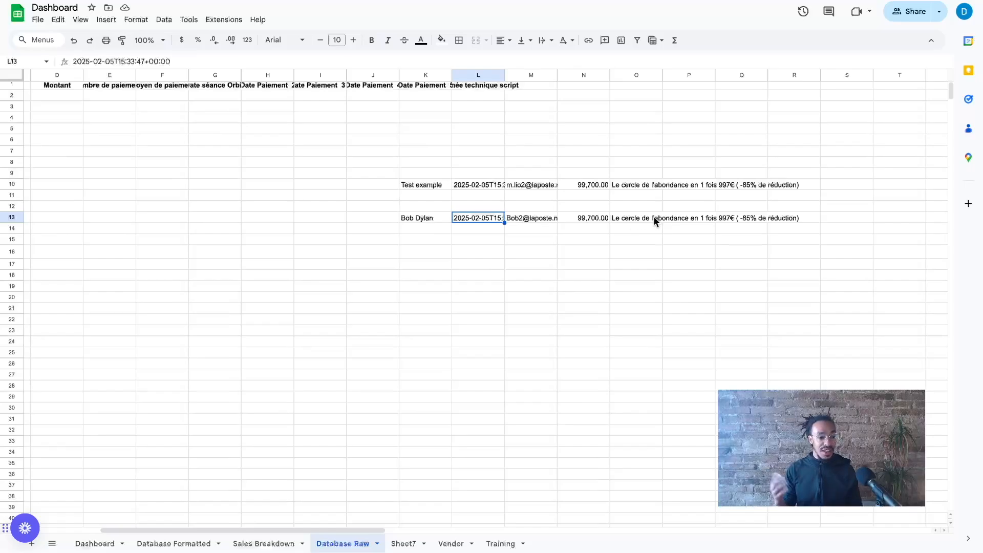
{"action": "scroll", "coordinate": [614, 237], "scroll_direction": "left", "scroll_amount": 5}
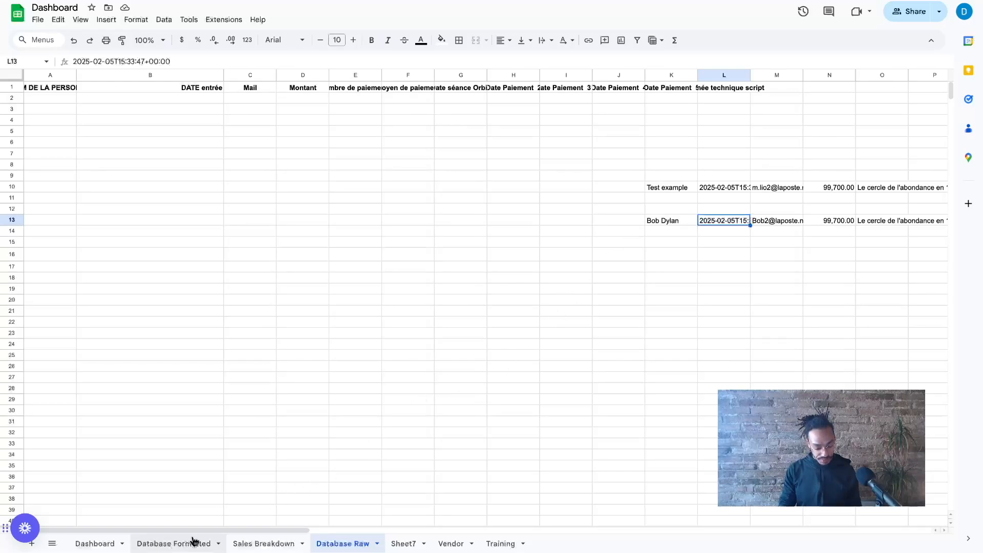
- Copy the sample sale in K13:R13 into row 2 of the Database Raw sheet, starting at A2
{"action": "scroll", "coordinate": [696, 251], "scroll_direction": "right", "scroll_amount": 3}
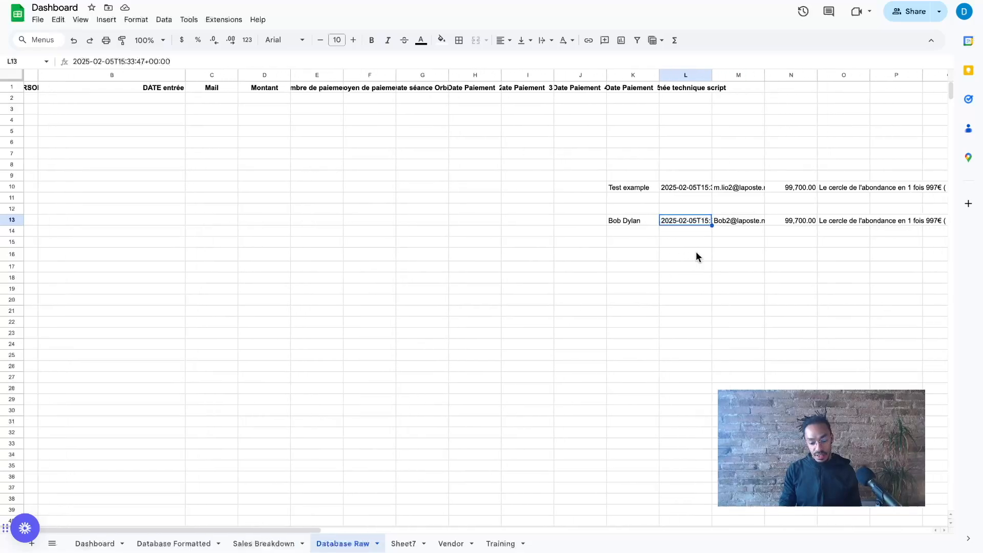
{"action": "scroll", "coordinate": [696, 251], "scroll_direction": "right", "scroll_amount": 3}
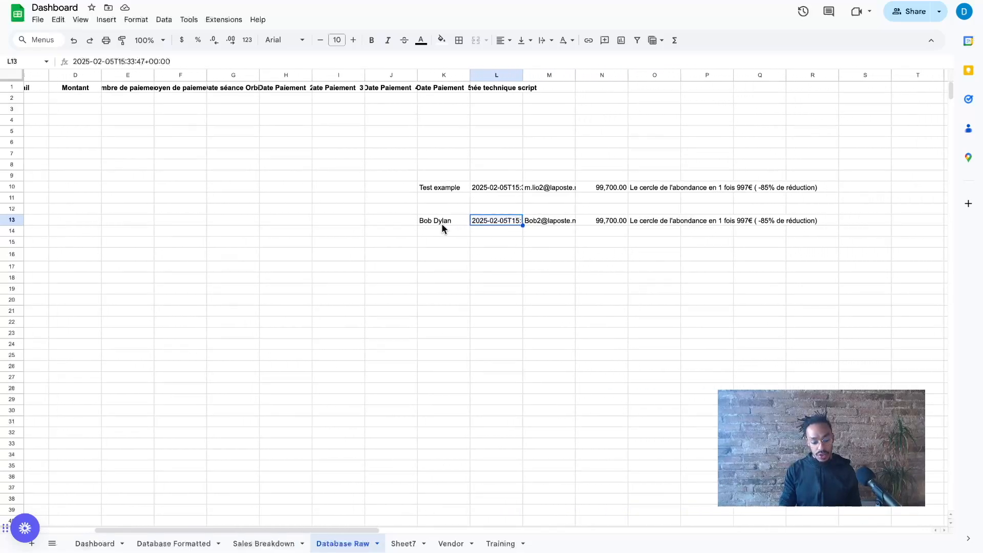
{"action": "left_click_drag", "start_coordinate": [442, 223], "coordinate": [810, 223]}
{"action": "key", "text": "ctrl+c"}
{"action": "scroll", "coordinate": [393, 160], "scroll_direction": "left", "scroll_amount": 5}
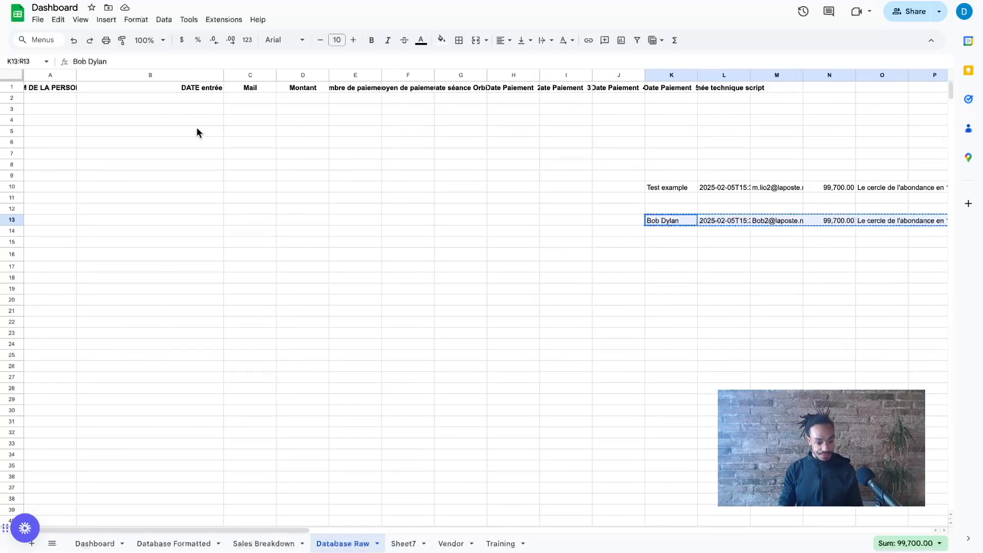
{"action": "left_click", "coordinate": [54, 100]}
{"action": "key", "text": "ctrl+v"}
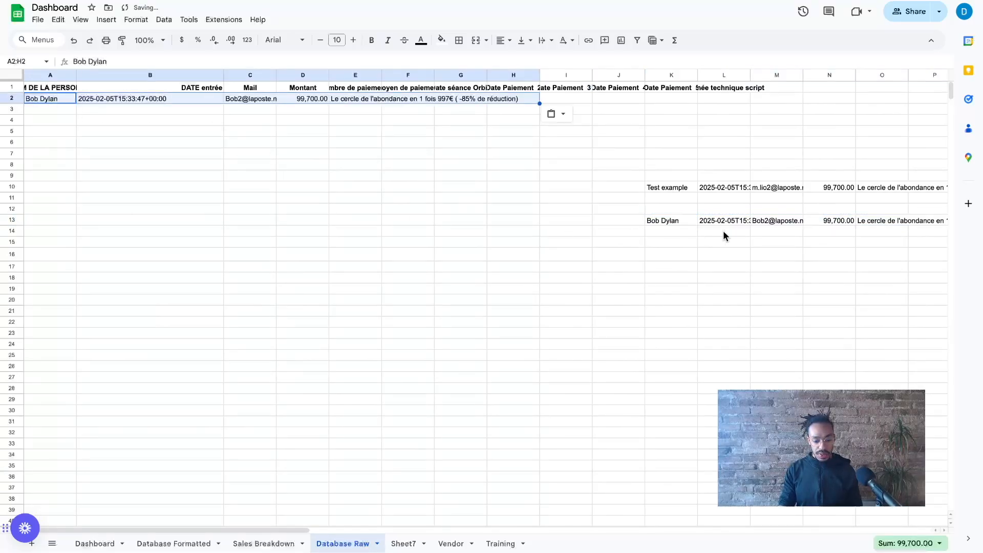
- Duplicate the sample sale from K13:R13 into row 3 of the raw data, starting at A3
{"action": "left_click", "coordinate": [761, 223]}
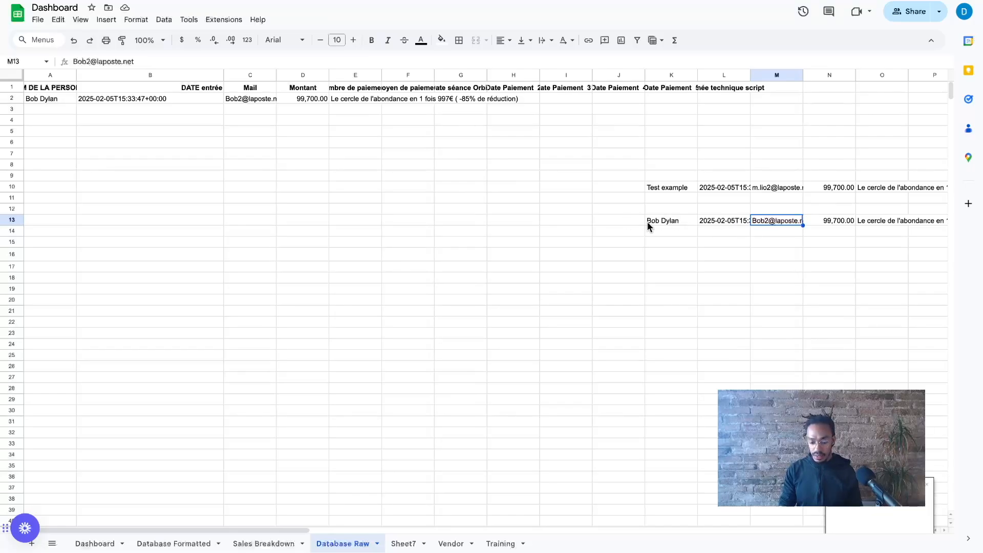
{"action": "left_click_drag", "start_coordinate": [647, 222], "coordinate": [851, 219]}
{"action": "key", "text": "ctrl+c"}
{"action": "scroll", "coordinate": [651, 253], "scroll_direction": "left", "scroll_amount": 5}
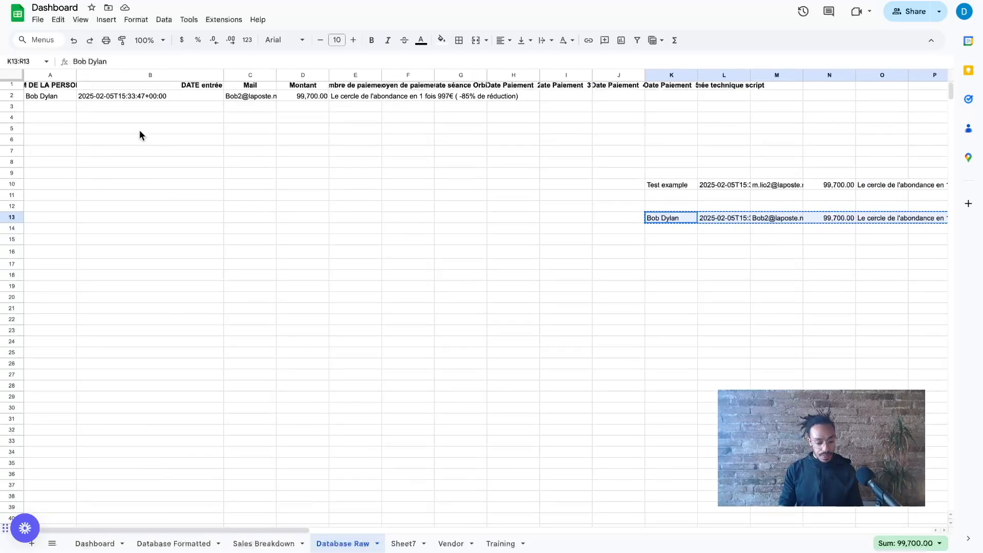
{"action": "left_click", "coordinate": [58, 107]}
{"action": "key", "text": "ctrl+v"}
{"action": "left_click", "coordinate": [731, 155]}
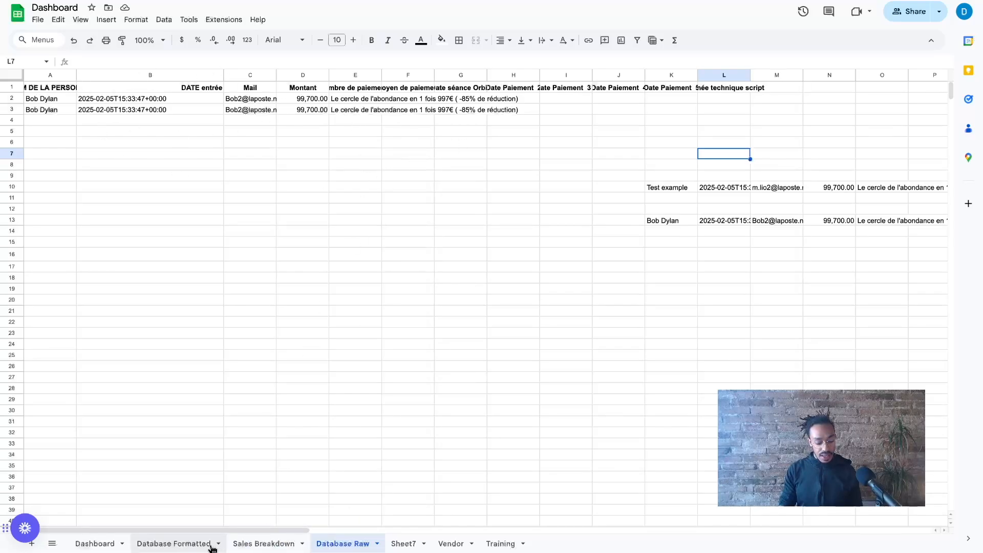
- Open the Database Formatted sheet and widen the Created_at column slightly
{"action": "left_click", "coordinate": [171, 547]}
{"action": "left_click", "coordinate": [243, 329]}
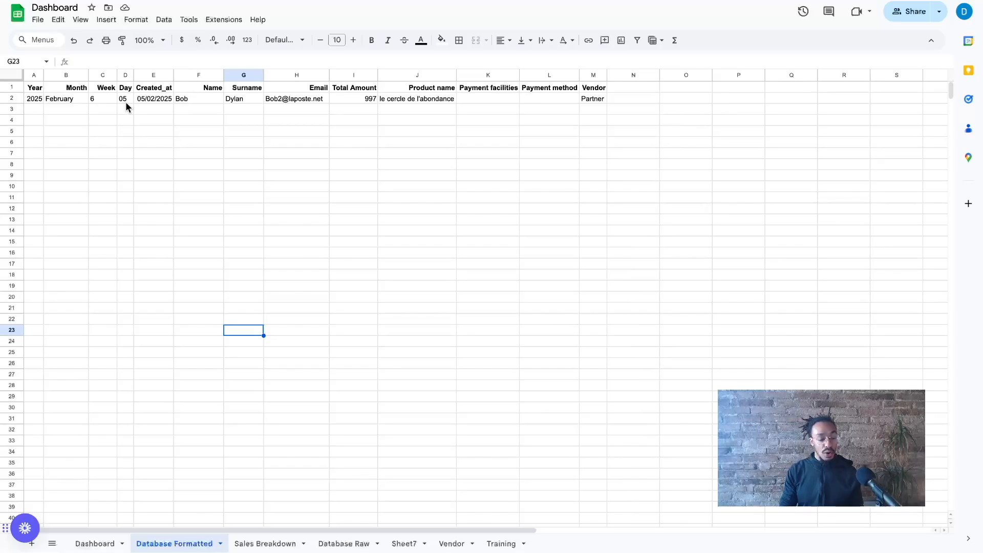
{"action": "mouse_move", "coordinate": [174, 75]}
{"action": "left_mouse_down"}
{"action": "mouse_move", "coordinate": [210, 74]}
{"action": "mouse_move", "coordinate": [178, 73]}
{"action": "left_mouse_up"}
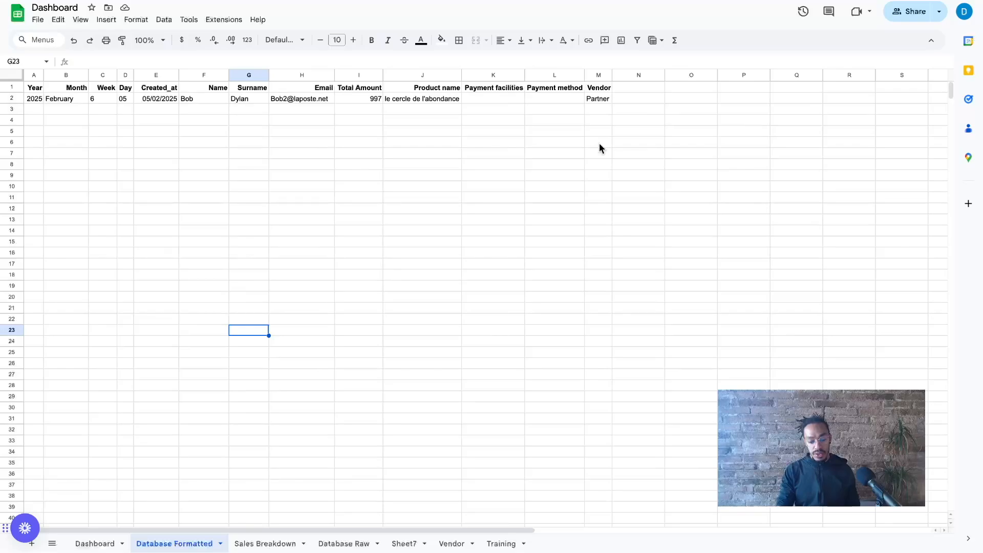
- Check the formatted sale's email and product name columns against the Vendor and Training sheets, then return to Database Formatted
{"action": "left_click", "coordinate": [453, 547]}
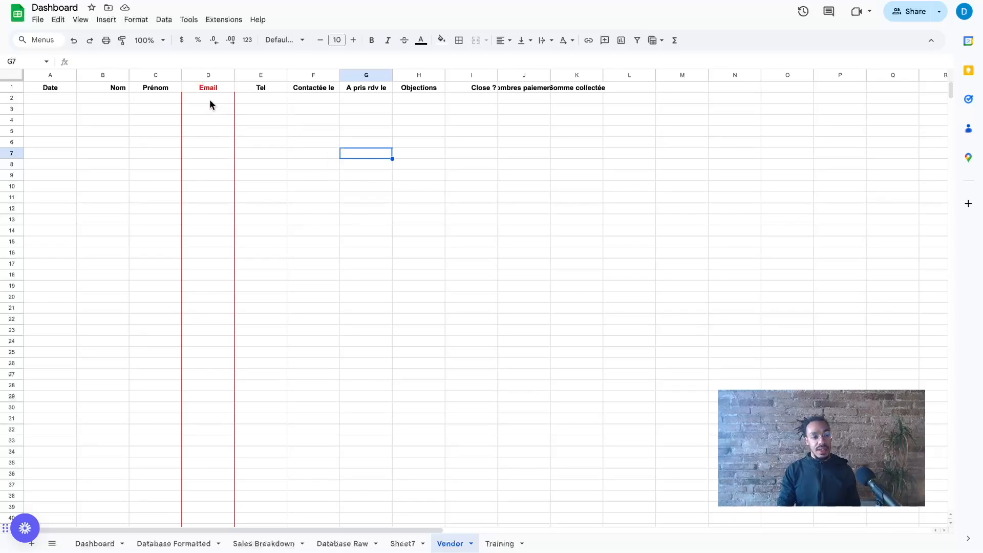
{"action": "left_click", "coordinate": [180, 546]}
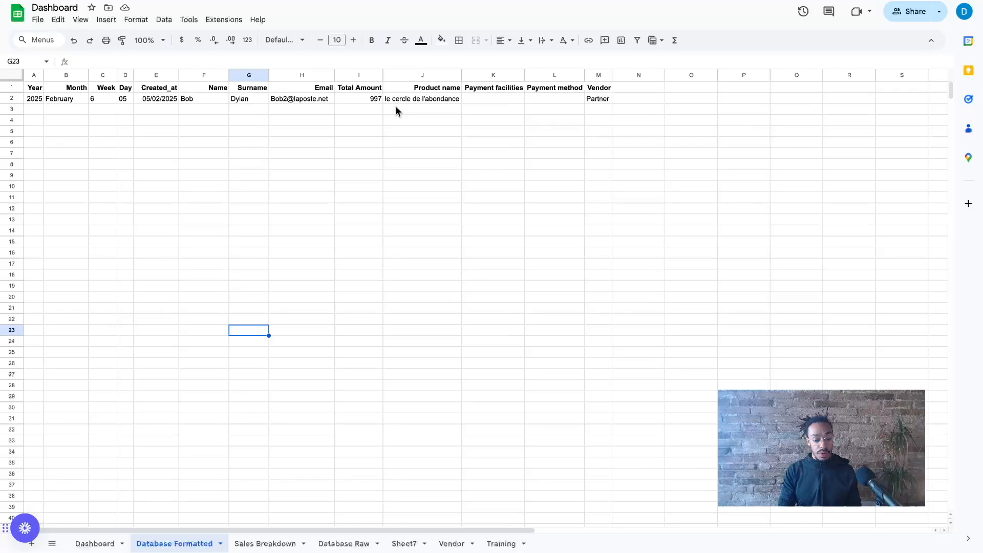
{"action": "left_click", "coordinate": [415, 102]}
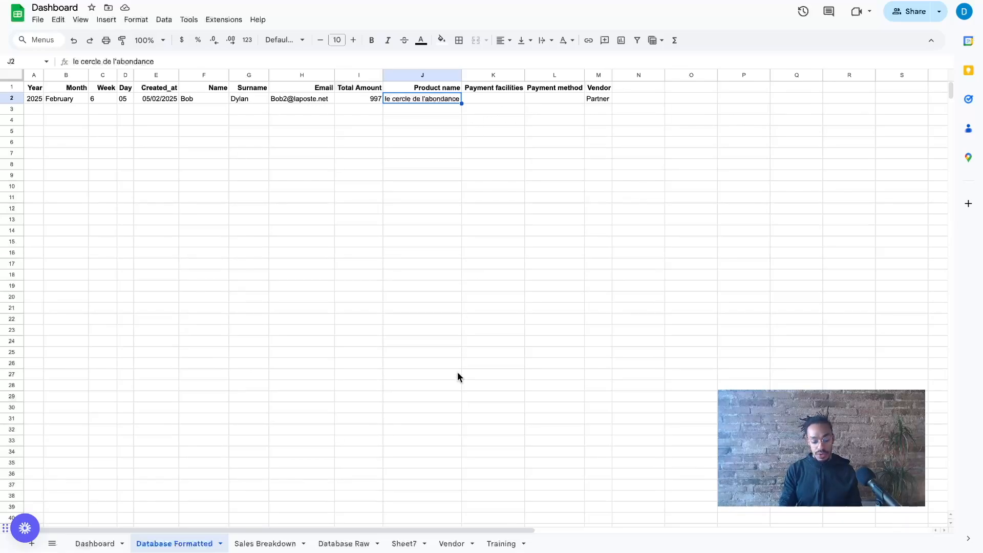
{"action": "left_click", "coordinate": [507, 545]}
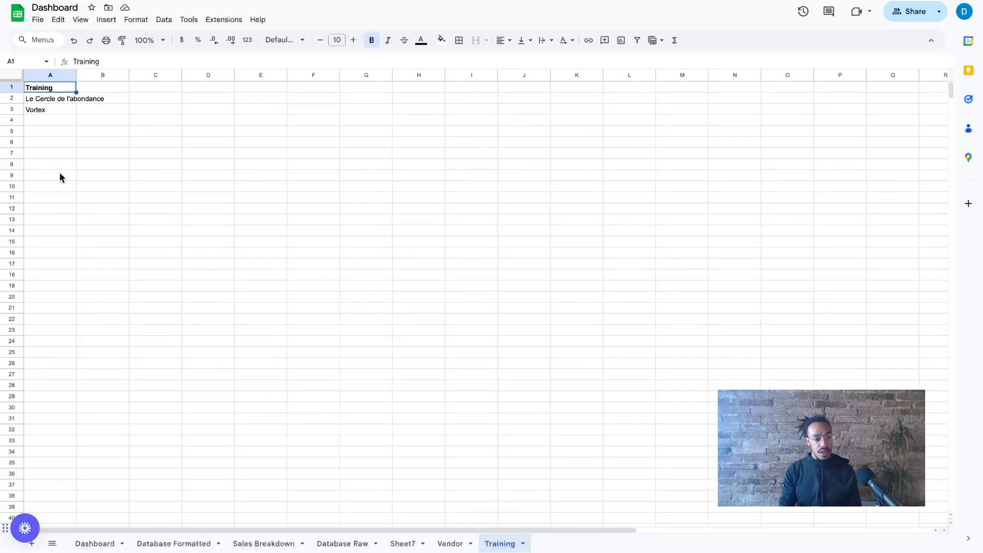
{"action": "left_click", "coordinate": [452, 544]}
{"action": "left_click", "coordinate": [176, 544]}
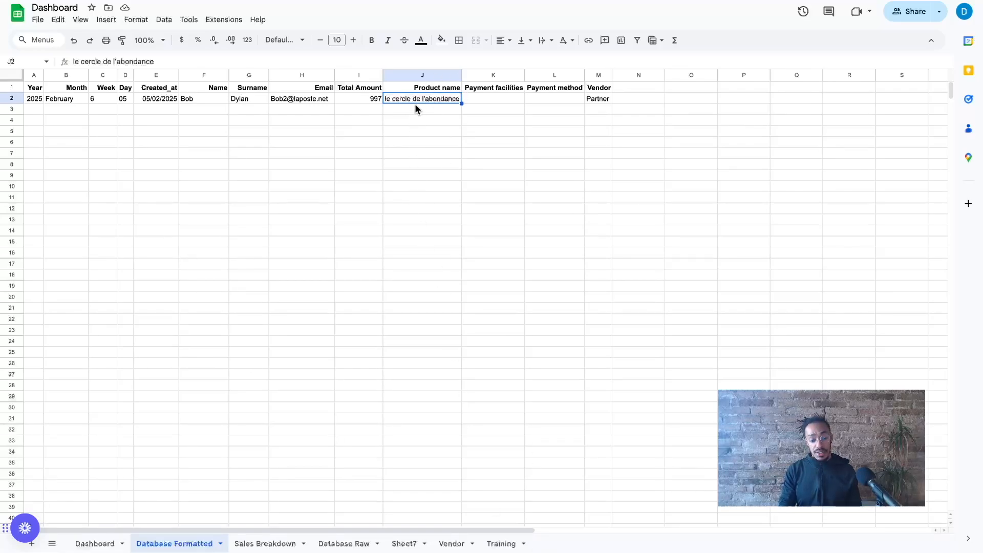
- Review the list in the Training sheet and the Email column in the Vendor sheet, and return to Database Formatted
{"action": "left_click", "coordinate": [498, 544]}
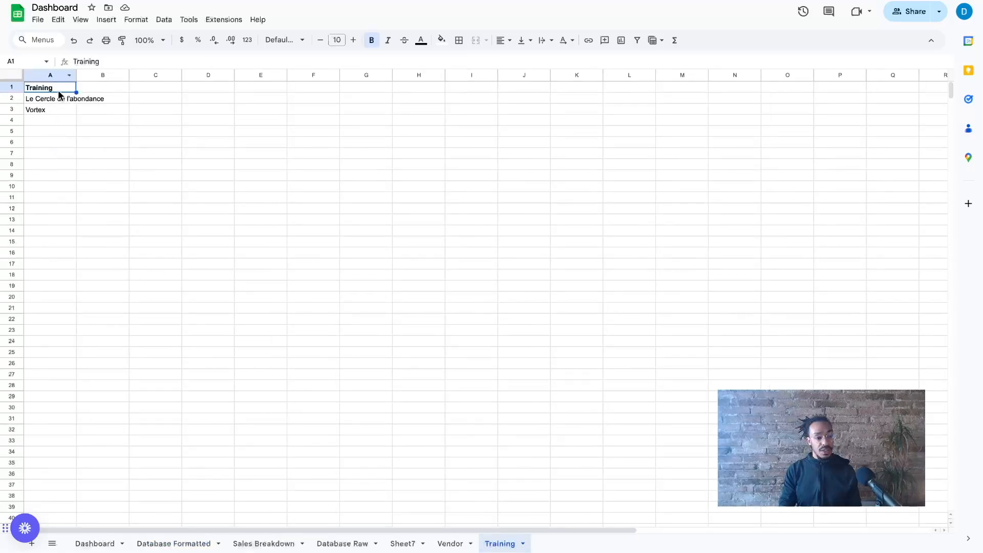
{"action": "left_click", "coordinate": [451, 545]}
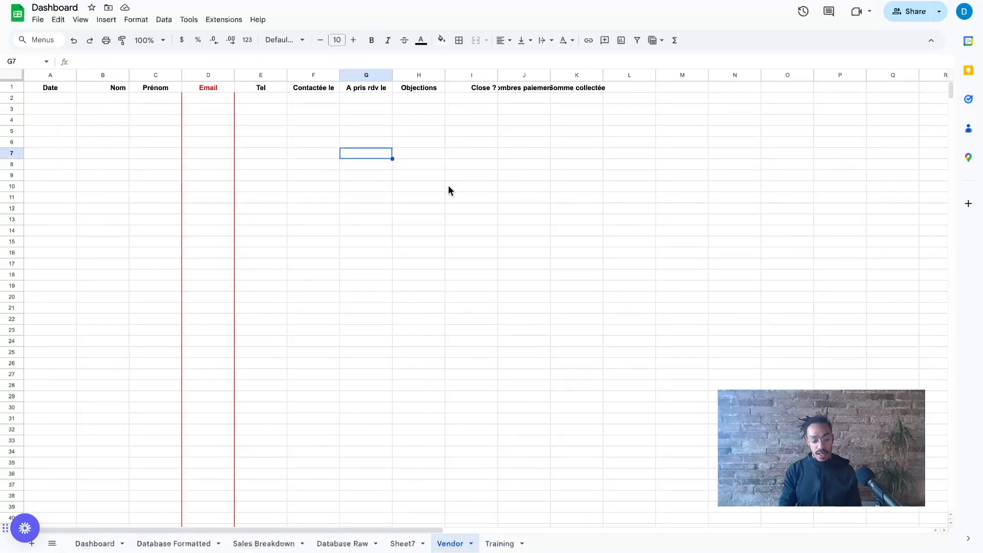
{"action": "left_click", "coordinate": [198, 545]}
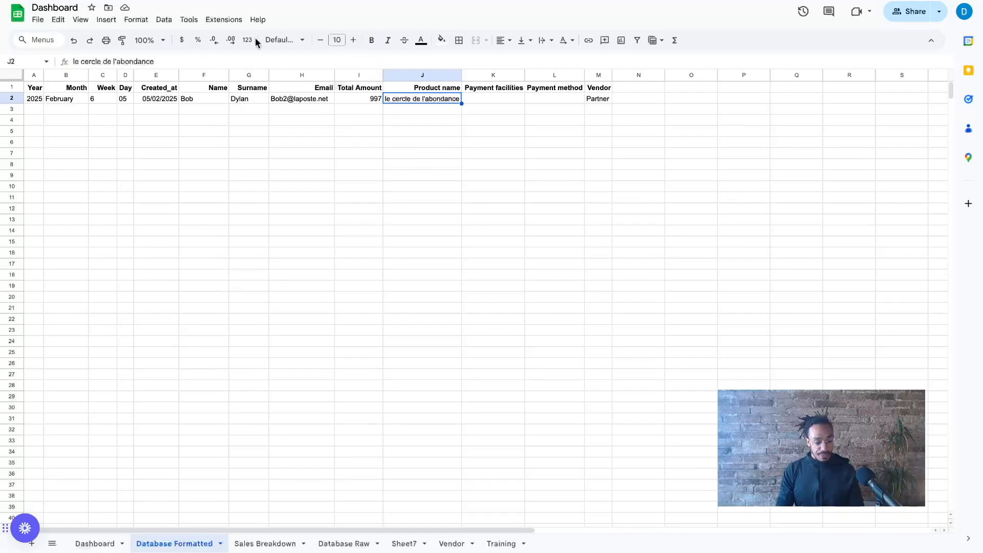
- Open the spreadsheet's Apps Script project and dismiss the notice about the signed-in account
{"action": "left_click", "coordinate": [224, 19]}
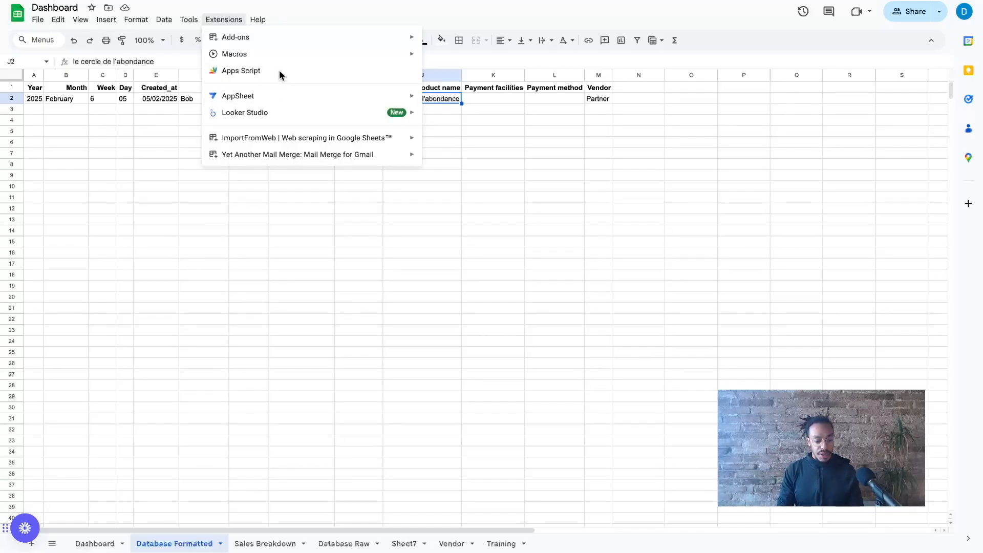
{"action": "left_click", "coordinate": [266, 75]}
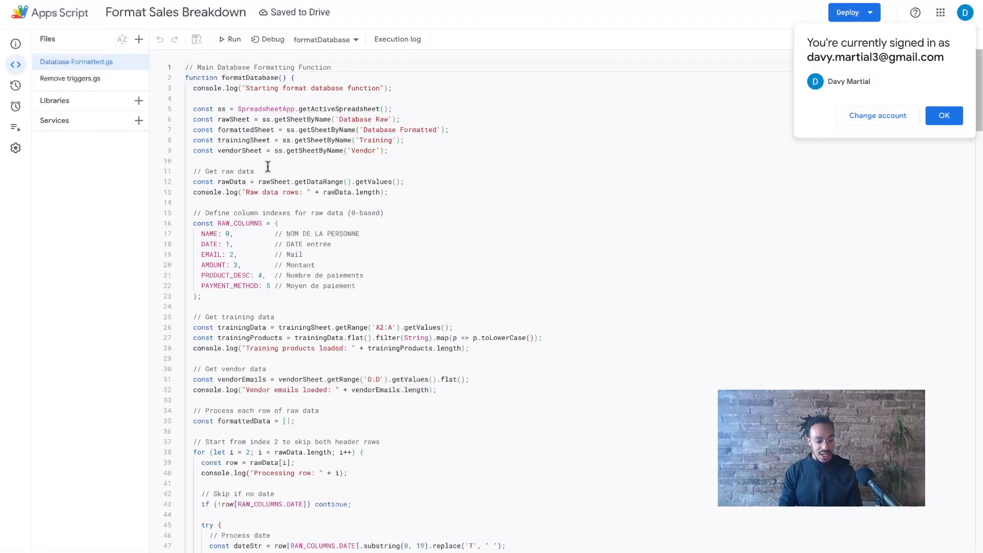
{"action": "left_click", "coordinate": [460, 142]}
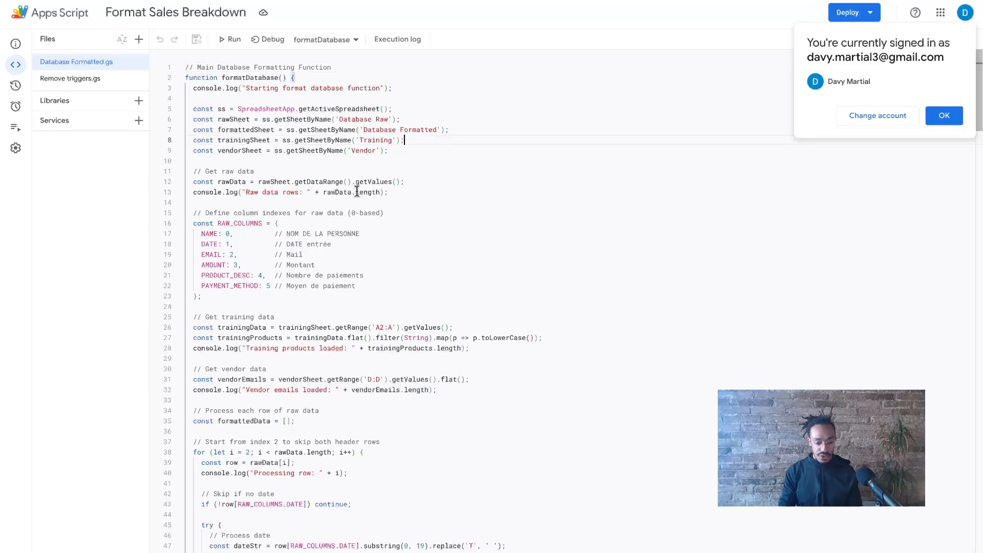
{"action": "left_click", "coordinate": [930, 114]}
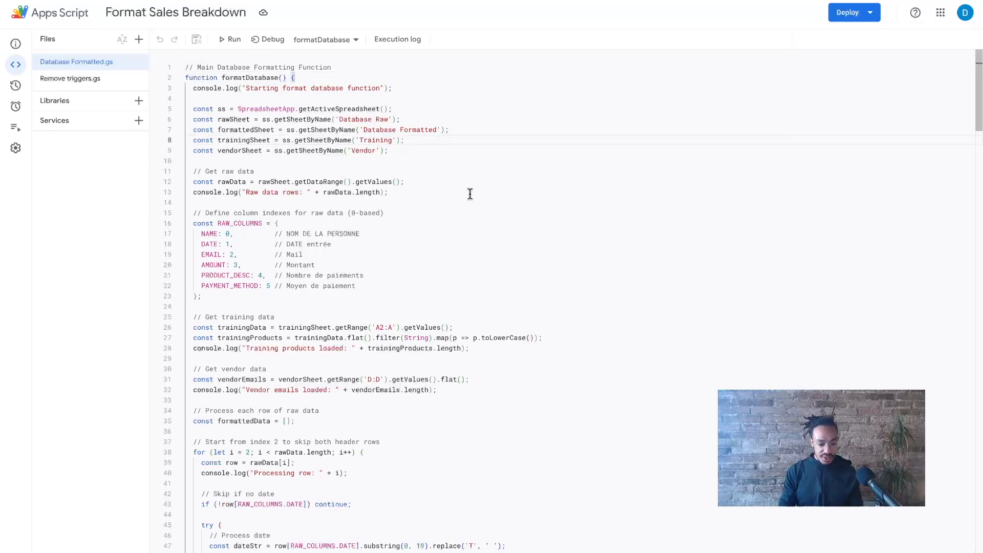
- Skim Database Formatted.gs from formatDatabase to processNewSalesEntries, folding and unfolding the latter function, and return to the beginning of the script
{"action": "left_click_drag", "start_coordinate": [188, 67], "coordinate": [318, 552]}
{"action": "scroll", "coordinate": [316, 469], "scroll_direction": "down", "scroll_amount": 15}
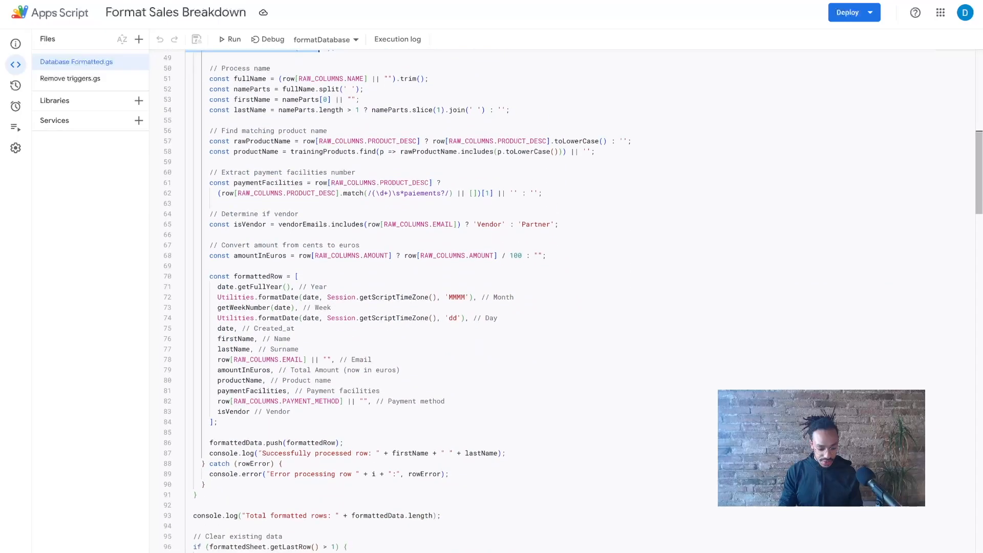
{"action": "left_click", "coordinate": [376, 339]}
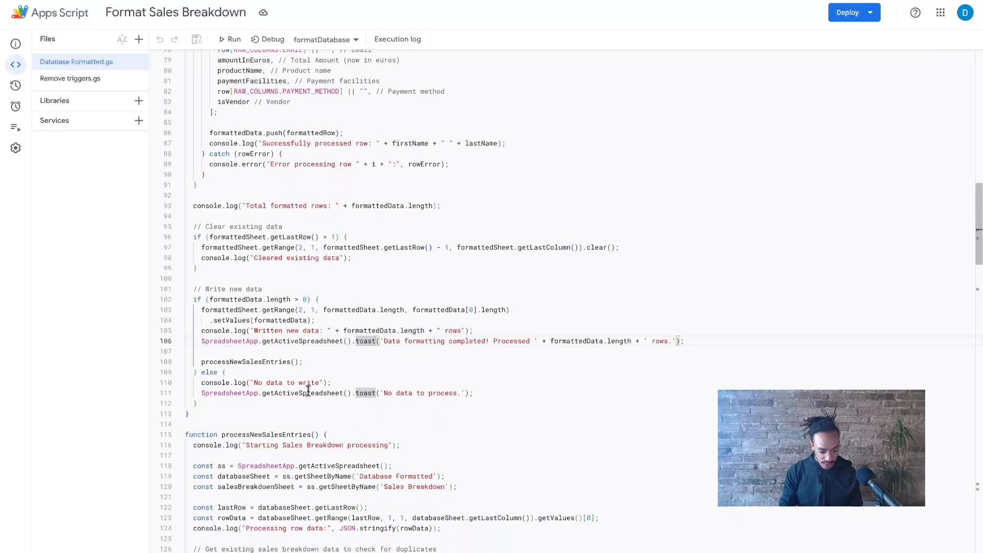
{"action": "scroll", "coordinate": [302, 389], "scroll_direction": "down", "scroll_amount": 2}
{"action": "left_click", "coordinate": [180, 349]}
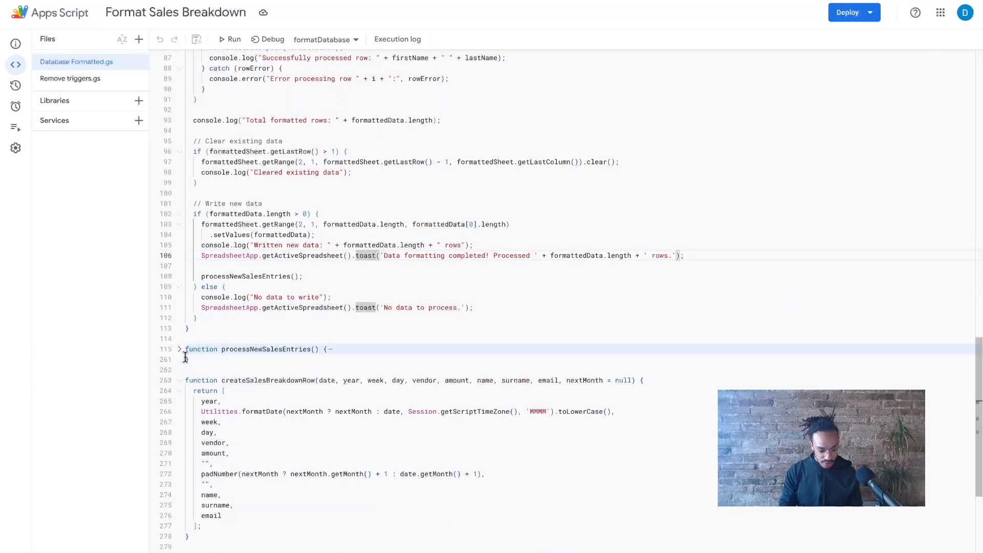
{"action": "left_click", "coordinate": [181, 350]}
{"action": "left_click_drag", "start_coordinate": [187, 349], "coordinate": [420, 548]}
{"action": "scroll", "coordinate": [379, 367], "scroll_direction": "up", "scroll_amount": 3}
{"action": "scroll", "coordinate": [380, 364], "scroll_direction": "up", "scroll_amount": 15}
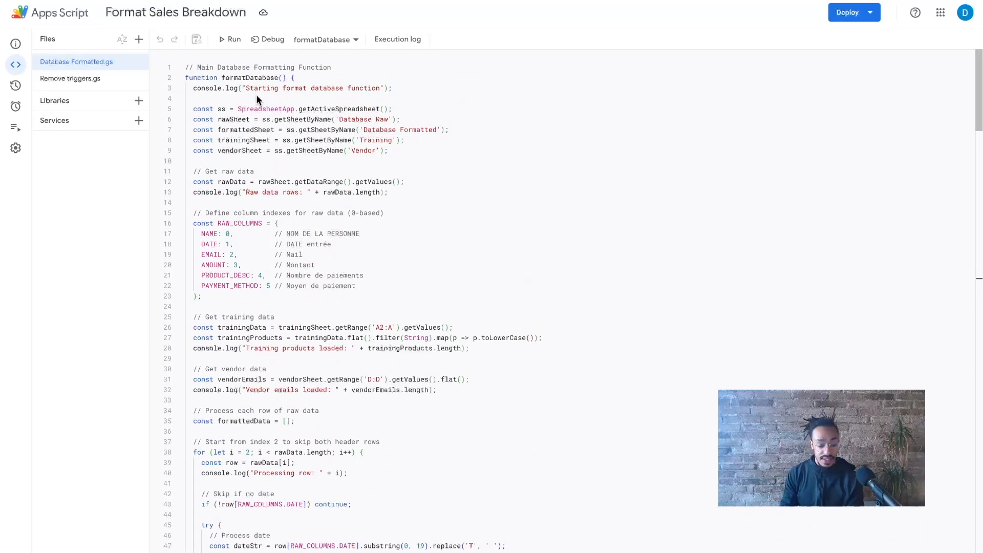
- Examine the sheet references, raw column indexes, and training and vendor data retrieval at the beginning of formatDatabase
{"action": "left_click", "coordinate": [258, 90]}
{"action": "scroll", "coordinate": [463, 216], "scroll_direction": "down", "scroll_amount": 1}
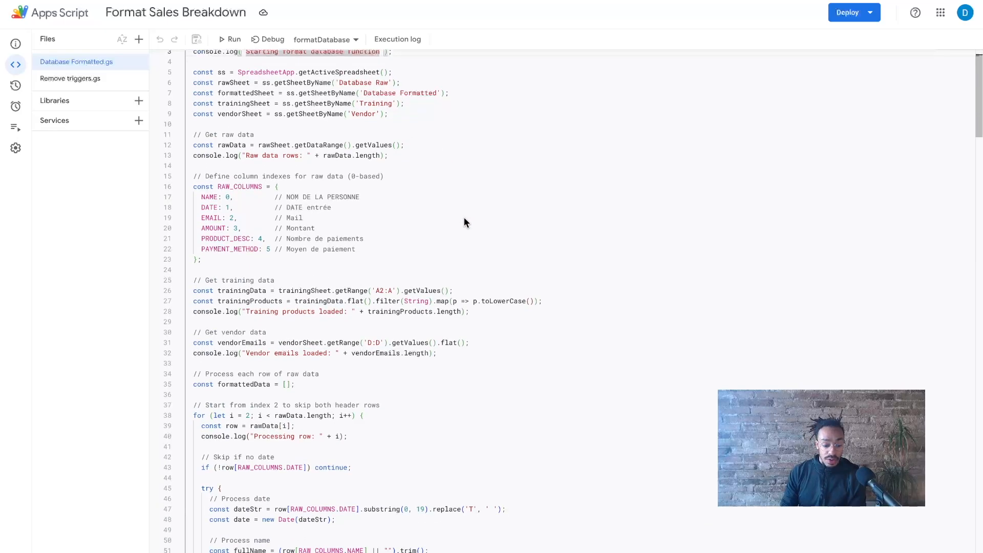
{"action": "scroll", "coordinate": [464, 218], "scroll_direction": "down", "scroll_amount": 1}
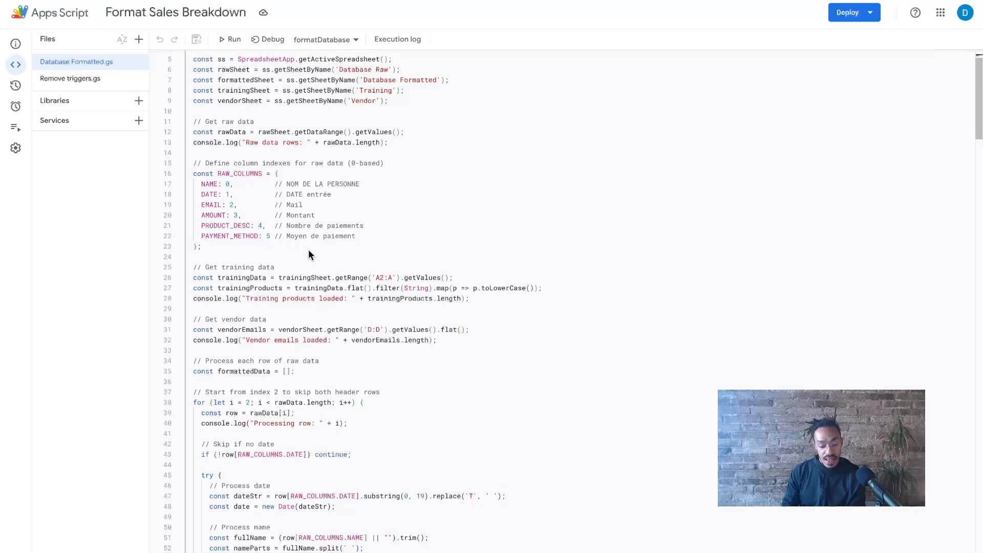
{"action": "scroll", "coordinate": [308, 250], "scroll_direction": "down", "scroll_amount": 1}
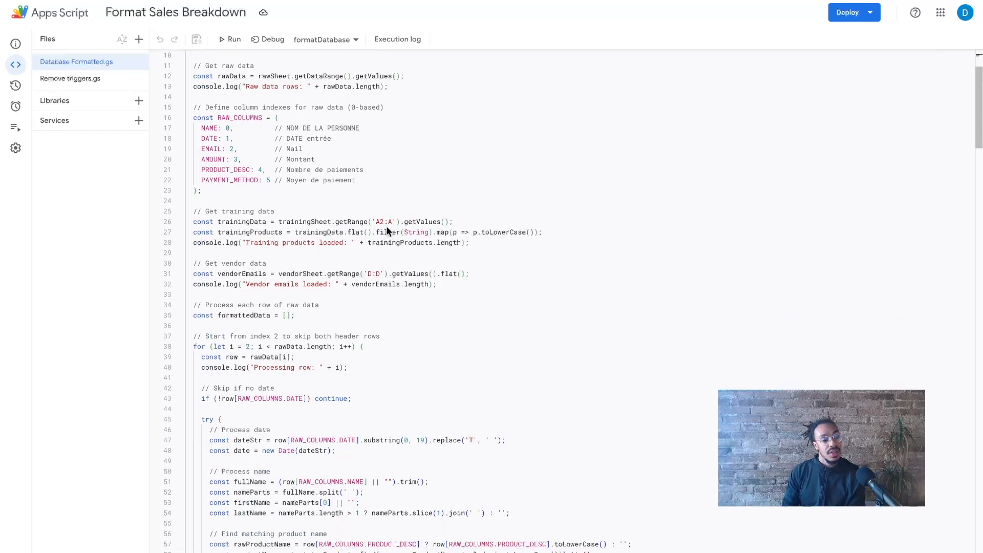
{"action": "scroll", "coordinate": [386, 227], "scroll_direction": "down", "scroll_amount": 1}
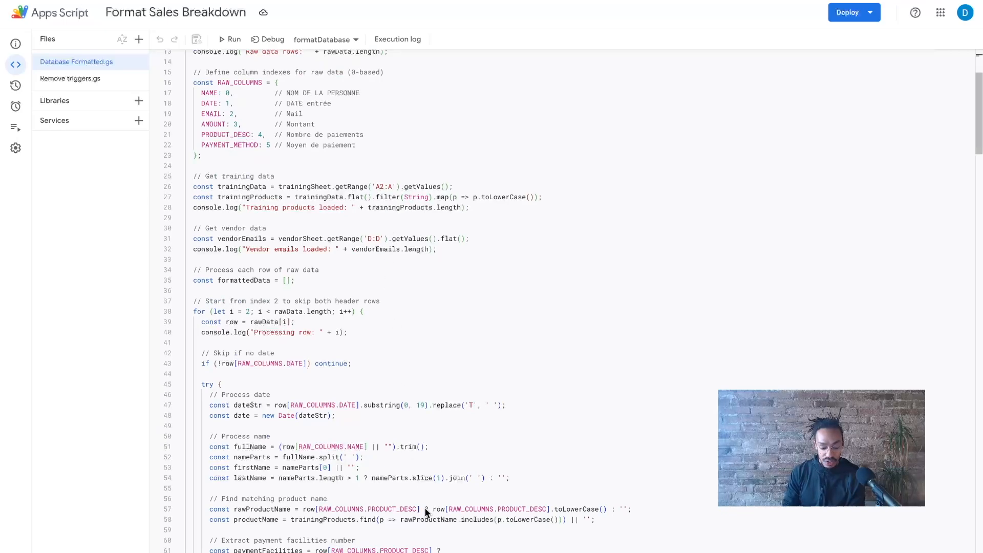
- Switch to the Dashboard spreadsheet, look at the sales rows in Database Raw, and return to the Apps Script code
{"action": "key", "text": "ctrl+Tab"}
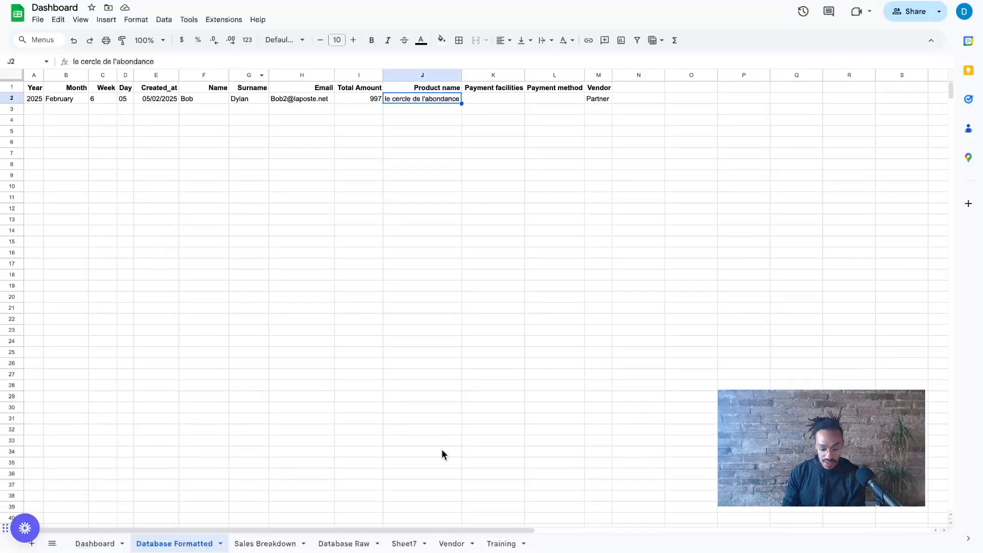
{"action": "left_click", "coordinate": [338, 543]}
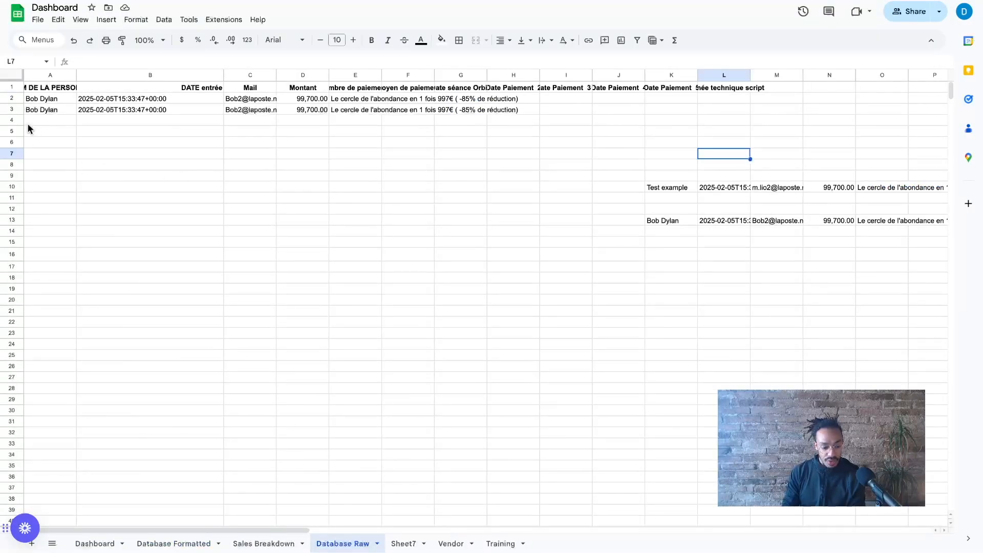
{"action": "key", "text": "ctrl+shift+Tab"}
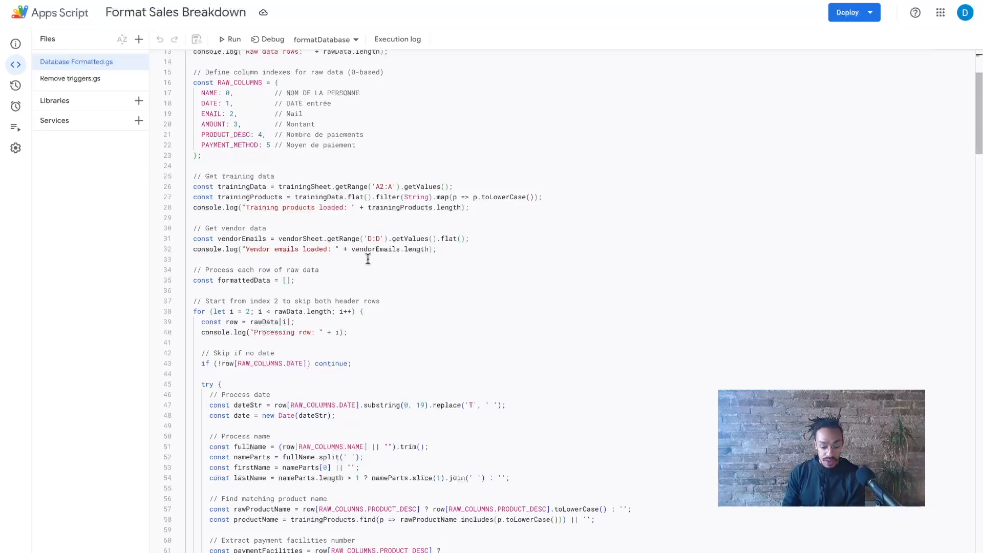
- Examine how the row loop processes the date, splits the full name from RAW_COLUMNS.NAME and matches the product name
{"action": "scroll", "coordinate": [370, 260], "scroll_direction": "down", "scroll_amount": 2}
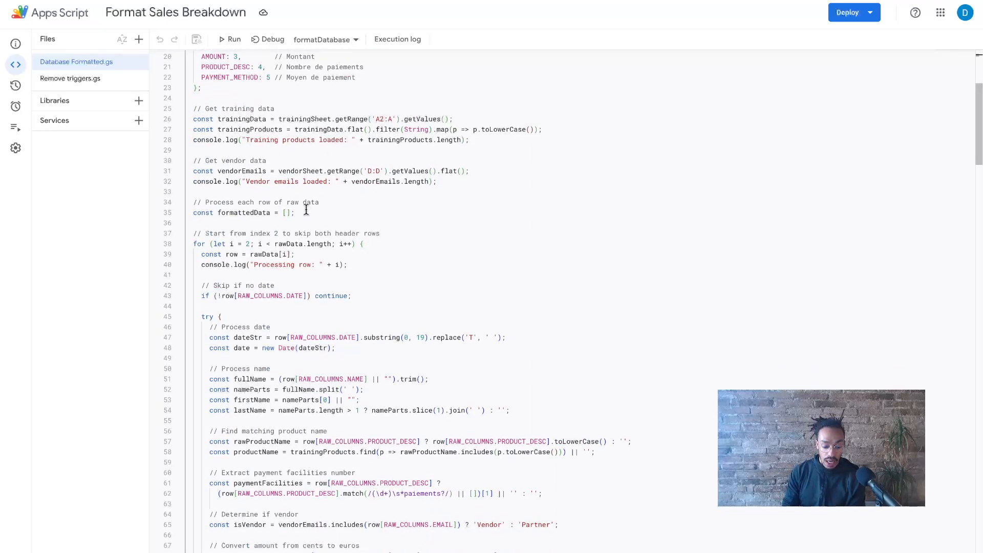
{"action": "scroll", "coordinate": [307, 210], "scroll_direction": "down", "scroll_amount": 2}
{"action": "scroll", "coordinate": [346, 267], "scroll_direction": "down", "scroll_amount": 2}
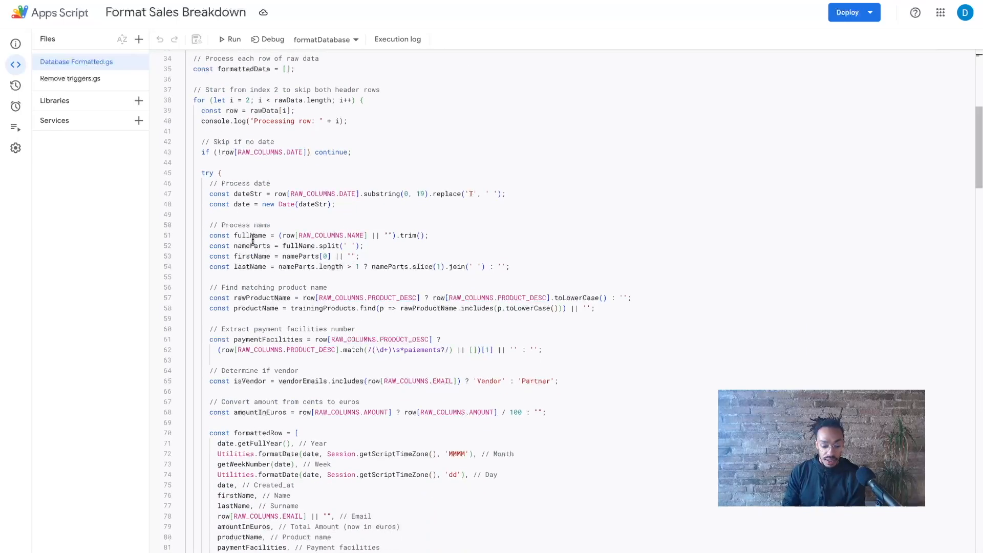
{"action": "left_click_drag", "start_coordinate": [364, 235], "coordinate": [298, 235]}
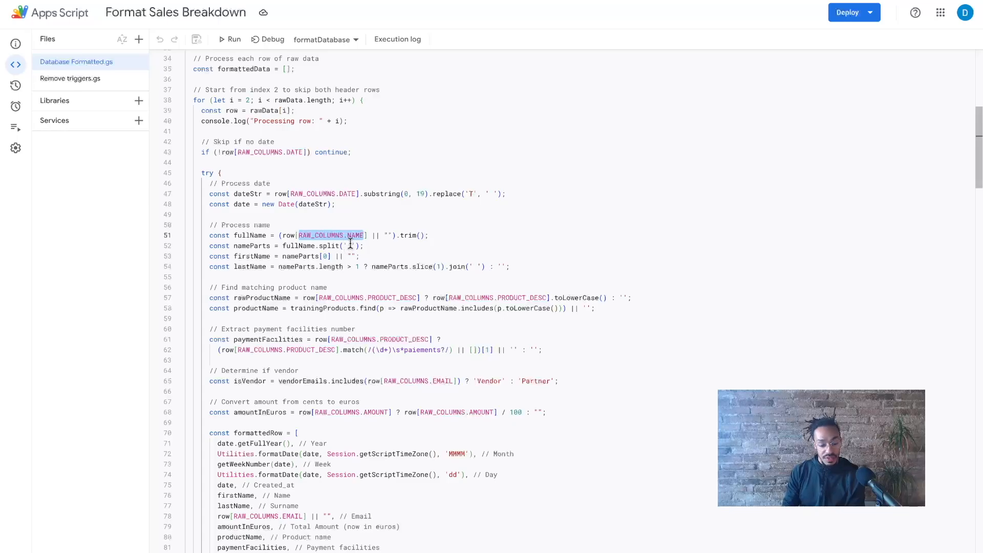
{"action": "scroll", "coordinate": [313, 294], "scroll_direction": "down", "scroll_amount": 1}
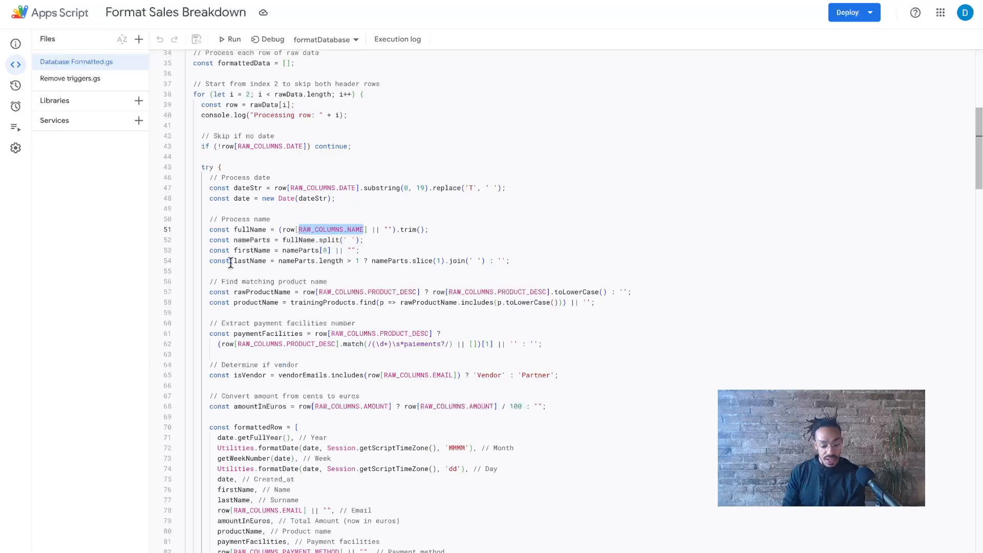
{"action": "scroll", "coordinate": [319, 275], "scroll_direction": "down", "scroll_amount": 1}
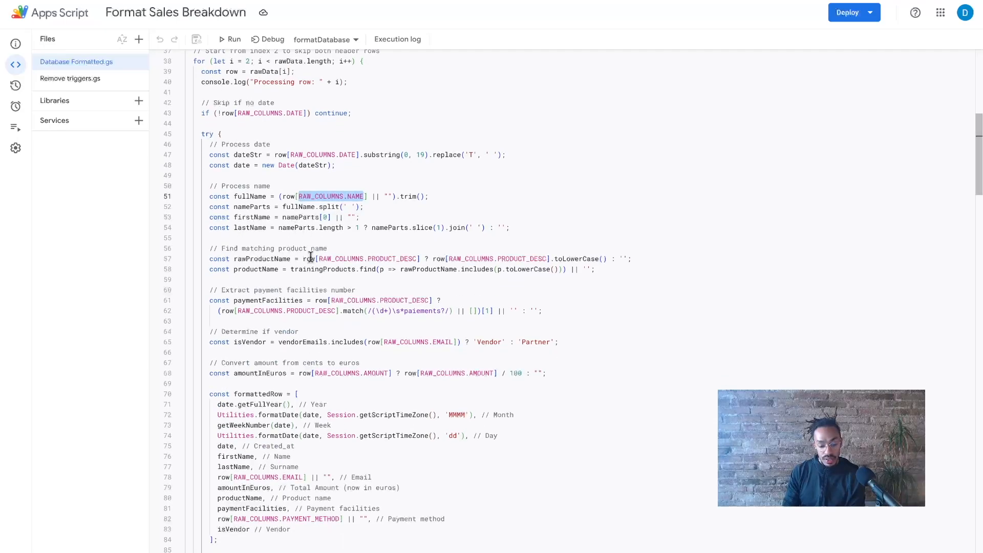
{"action": "scroll", "coordinate": [357, 270], "scroll_direction": "down", "scroll_amount": 2}
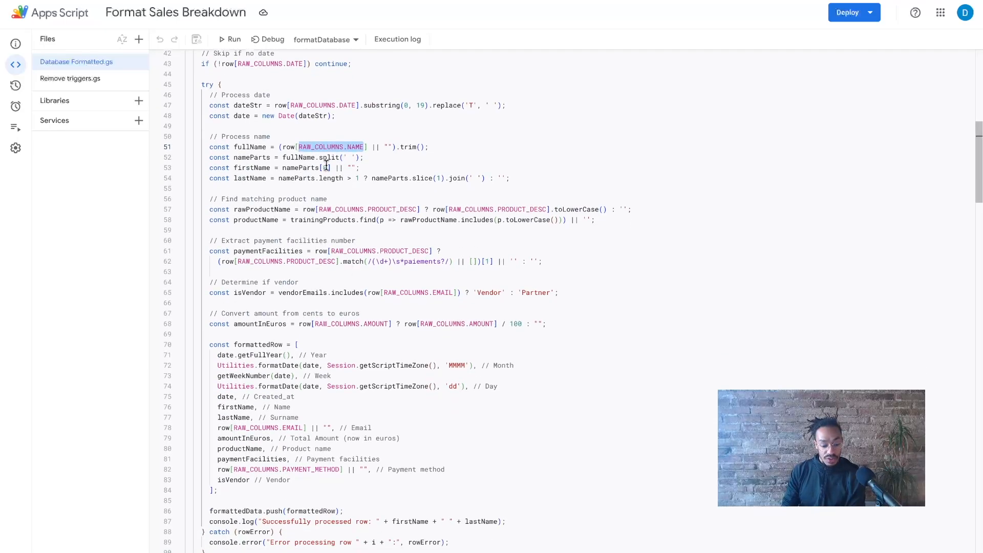
{"action": "scroll", "coordinate": [365, 302], "scroll_direction": "down", "scroll_amount": 3}
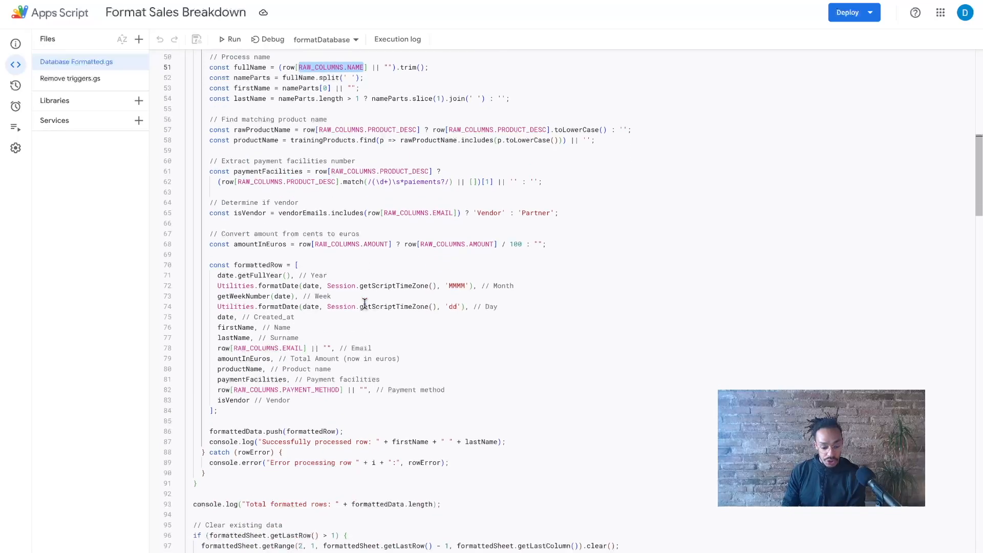
- Examine how the script builds formattedRow, clears existing data and writes the new rows to the formatted sheet
{"action": "scroll", "coordinate": [365, 304], "scroll_direction": "down", "scroll_amount": 1}
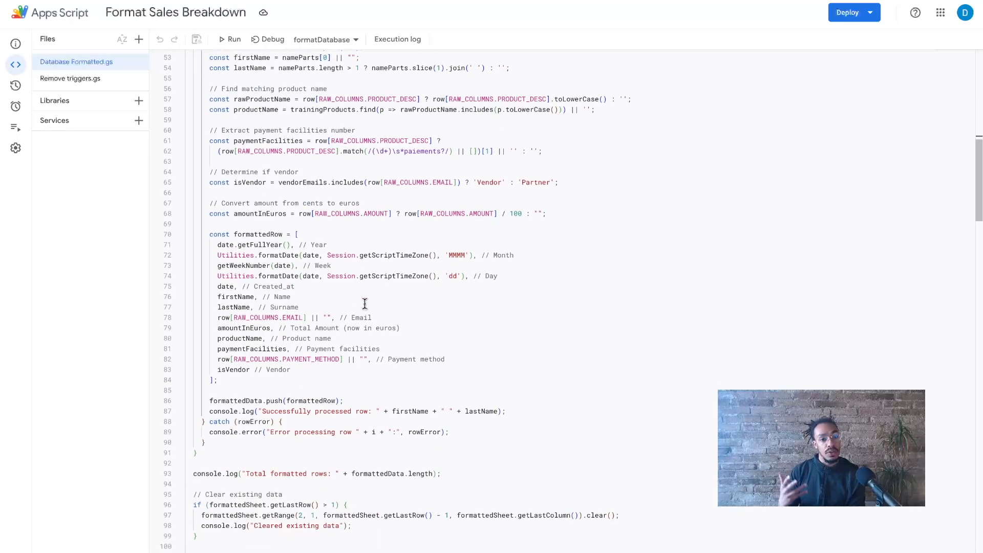
{"action": "scroll", "coordinate": [364, 304], "scroll_direction": "down", "scroll_amount": 1}
{"action": "scroll", "coordinate": [365, 303], "scroll_direction": "down", "scroll_amount": 2}
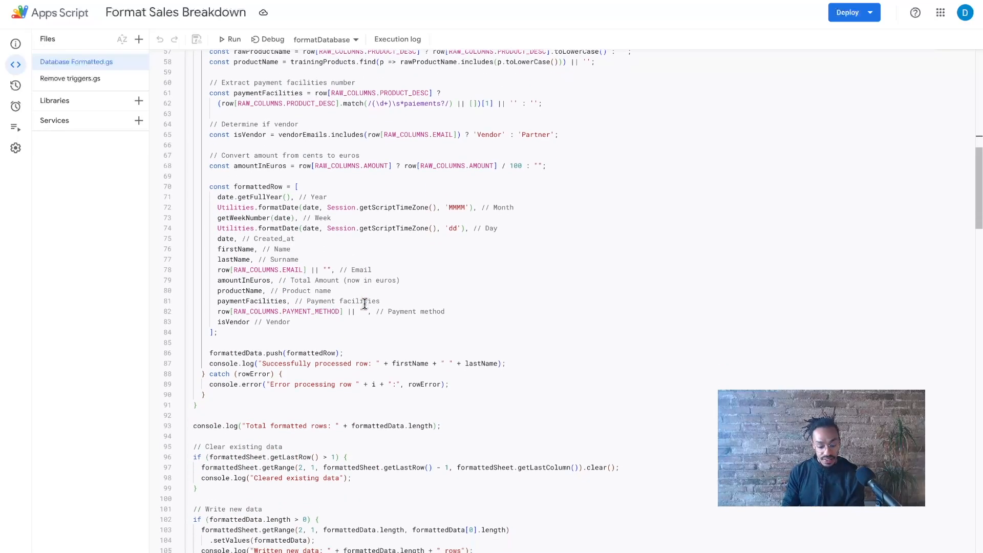
{"action": "scroll", "coordinate": [368, 330], "scroll_direction": "down", "scroll_amount": 5}
{"action": "scroll", "coordinate": [367, 331], "scroll_direction": "up", "scroll_amount": 1}
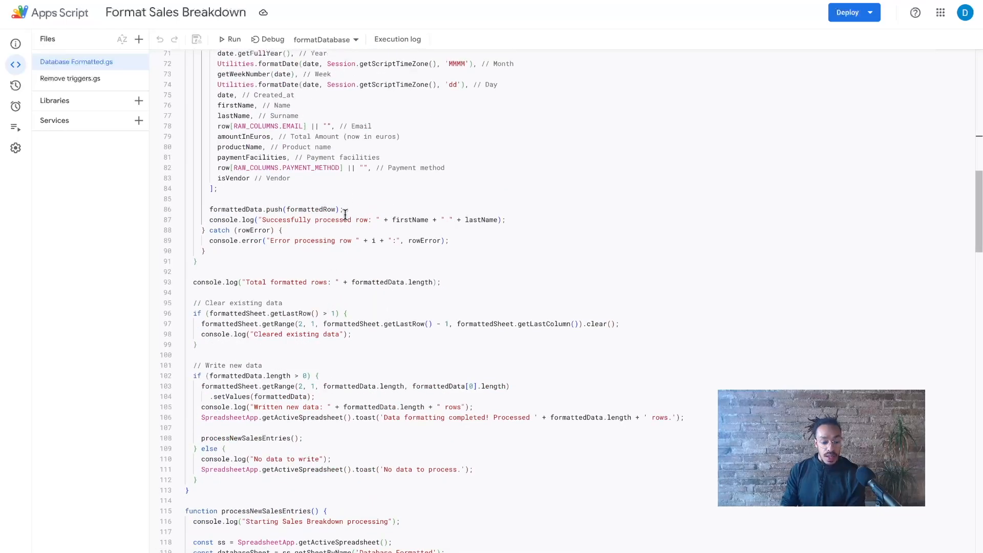
{"action": "scroll", "coordinate": [348, 196], "scroll_direction": "up", "scroll_amount": 2}
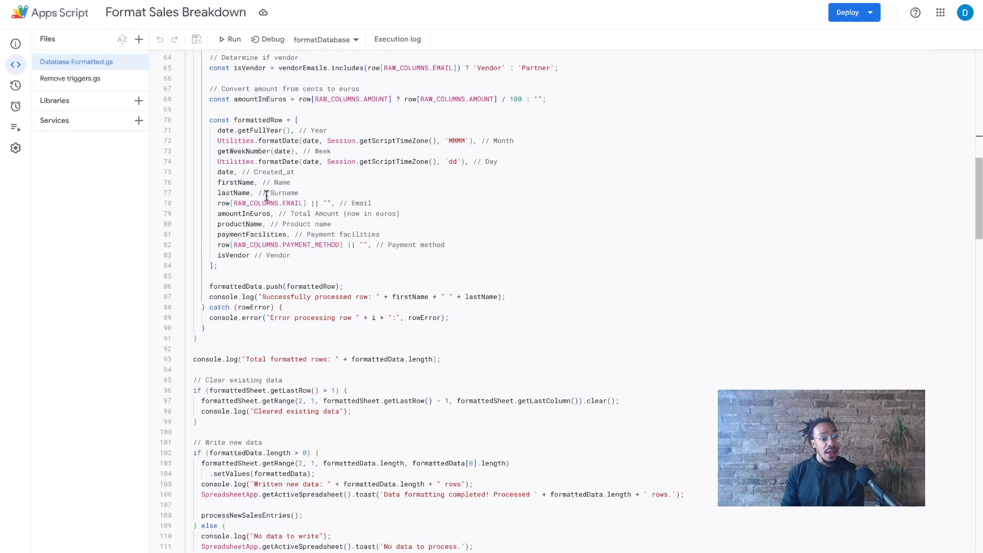
{"action": "scroll", "coordinate": [217, 154], "scroll_direction": "up", "scroll_amount": 4}
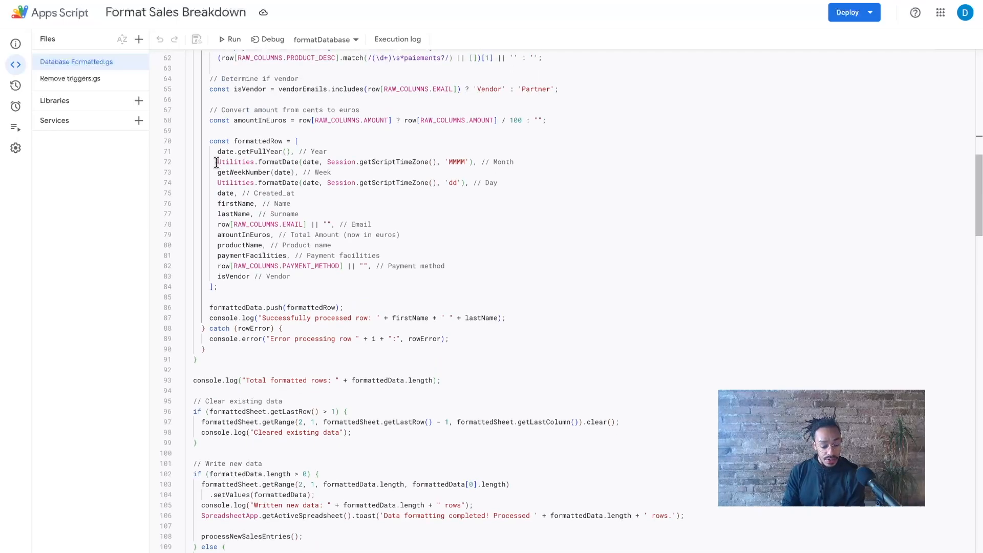
{"action": "scroll", "coordinate": [256, 266], "scroll_direction": "down", "scroll_amount": 5}
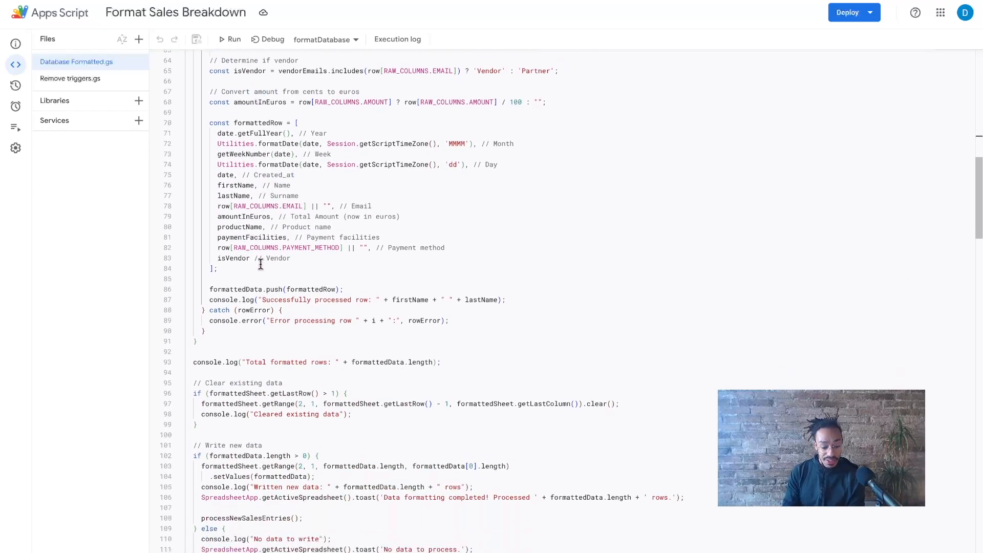
{"action": "scroll", "coordinate": [253, 306], "scroll_direction": "down", "scroll_amount": 2}
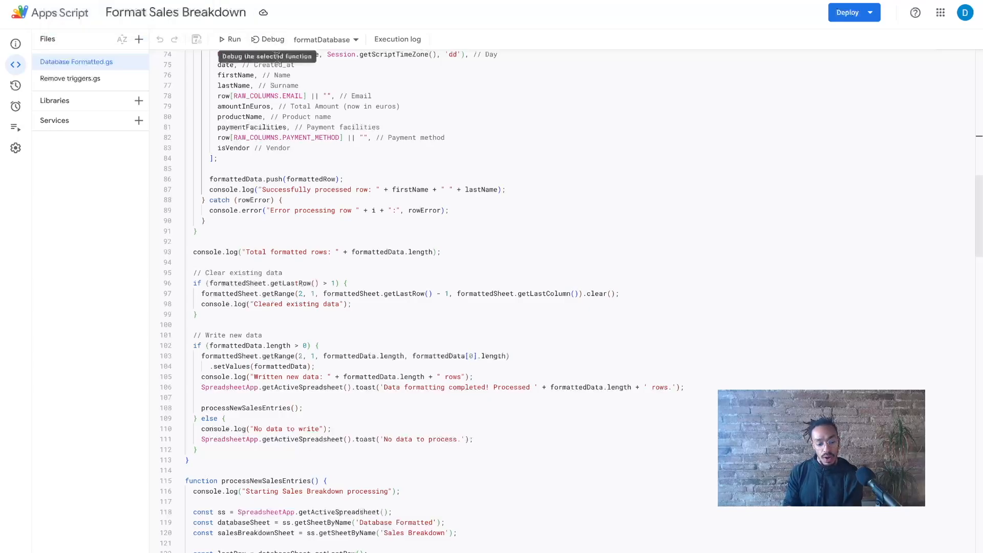
- Return to the Dashboard spreadsheet and compare the Database Raw rows with the sale in Database Formatted
{"action": "left_click", "coordinate": [127, 1]}
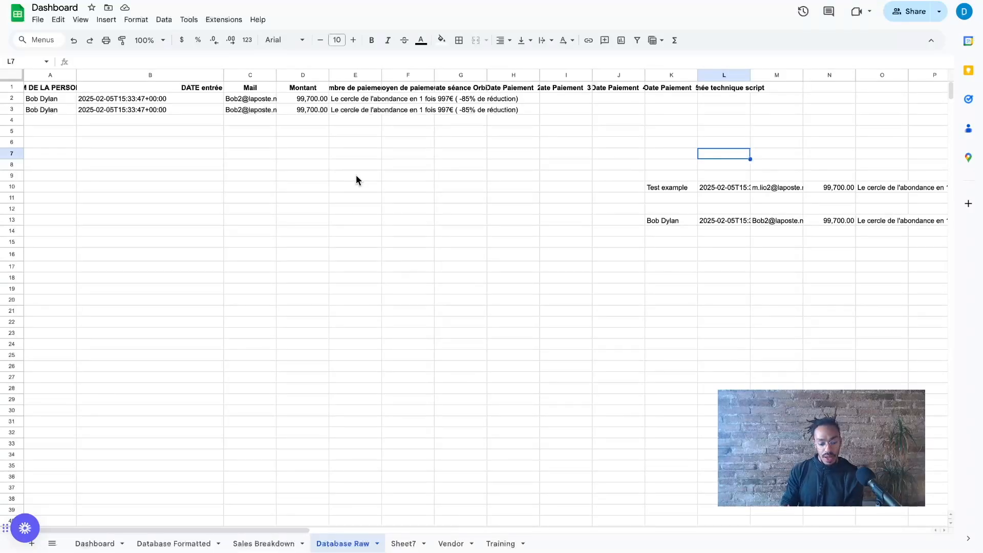
{"action": "left_click", "coordinate": [173, 544]}
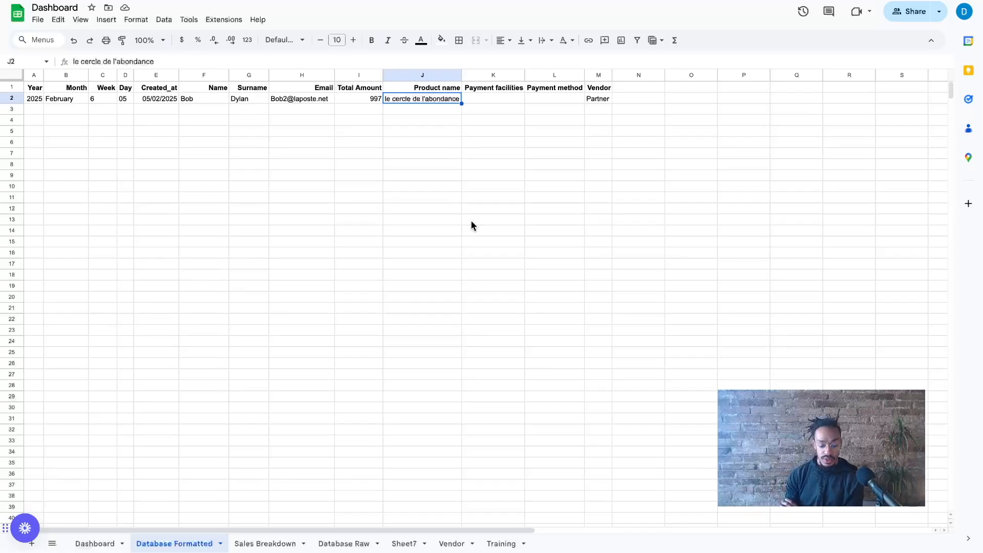
{"action": "scroll", "coordinate": [466, 233], "scroll_direction": "down", "scroll_amount": 1}
{"action": "scroll", "coordinate": [410, 312], "scroll_direction": "up", "scroll_amount": 1}
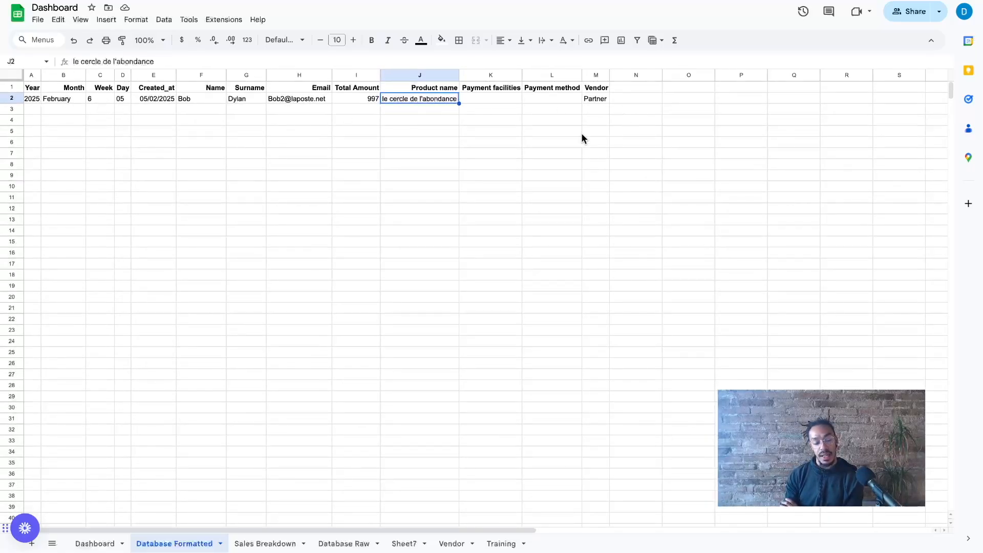
- Look at the single sale's entry in Sales Breakdown and the source rows and spare sample rows in Database Raw
{"action": "left_click", "coordinate": [264, 544]}
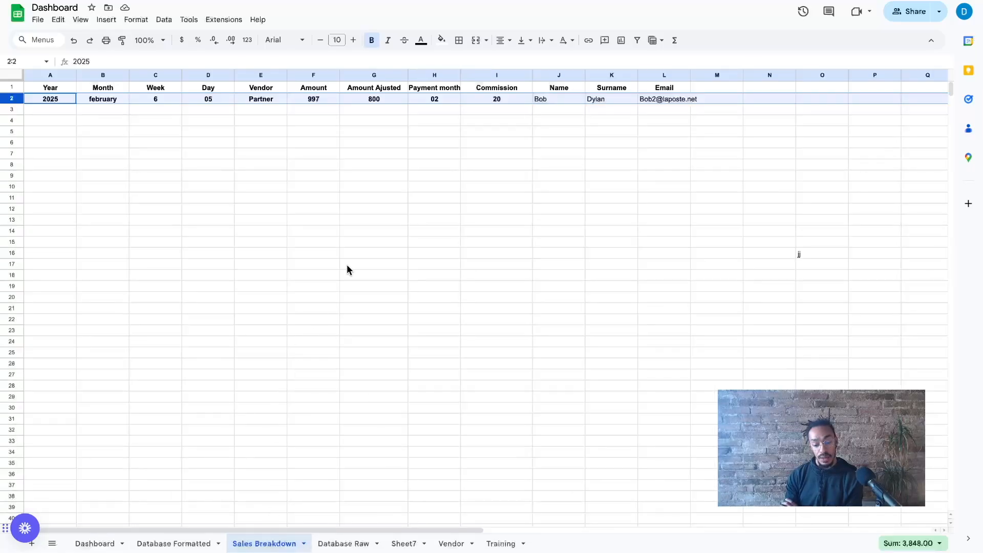
{"action": "left_click", "coordinate": [207, 441]}
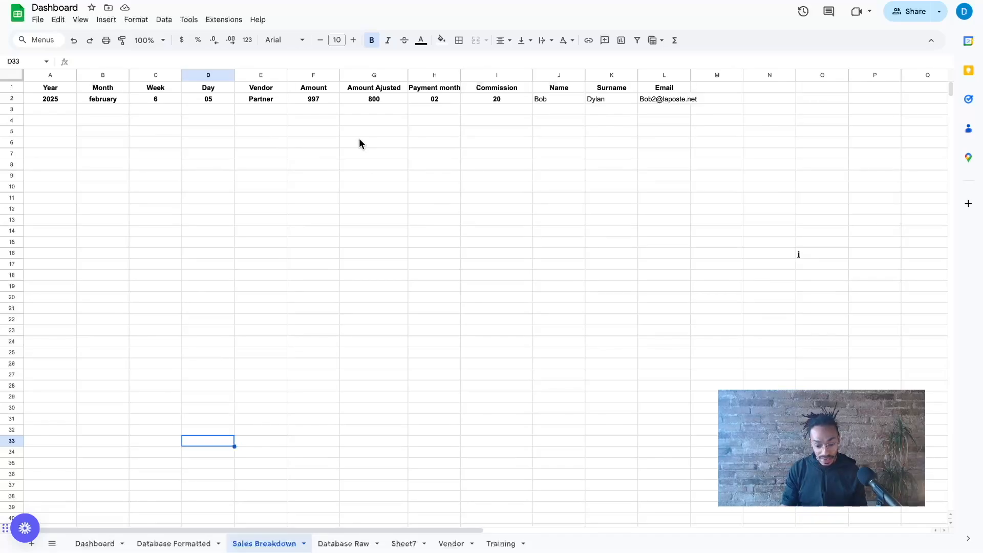
{"action": "left_click", "coordinate": [349, 543]}
{"action": "scroll", "coordinate": [742, 174], "scroll_direction": "right", "scroll_amount": 3}
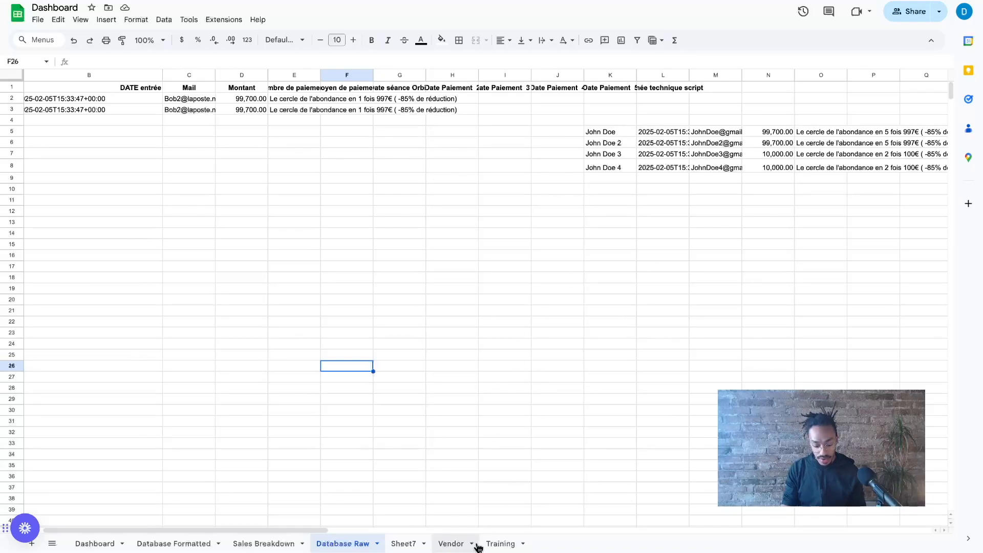
- Clear the stray sale data in cells E5:K5 of the Vendor sheet, keeping the email in column D
{"action": "left_click", "coordinate": [452, 544]}
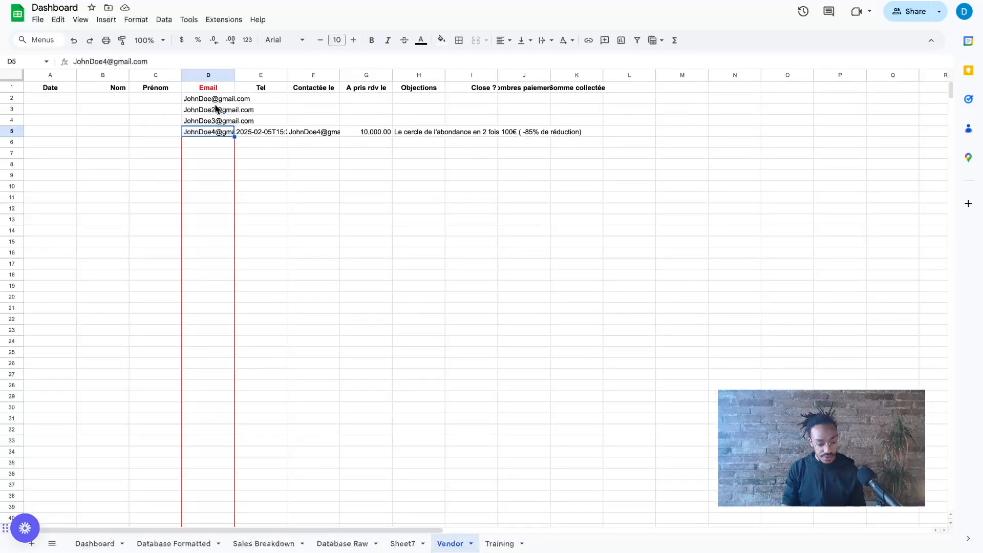
{"action": "left_click_drag", "start_coordinate": [248, 134], "coordinate": [598, 130]}
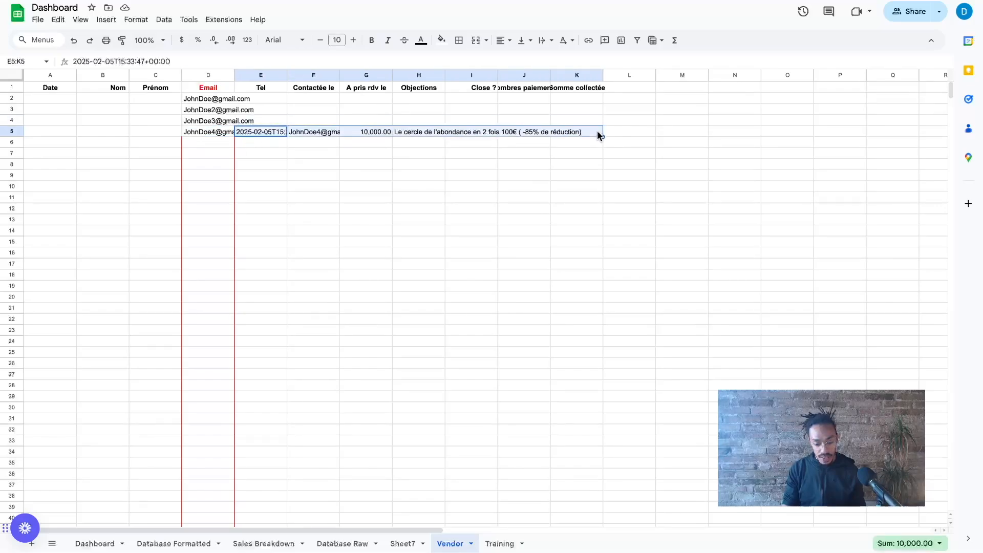
{"action": "key", "text": "Delete"}
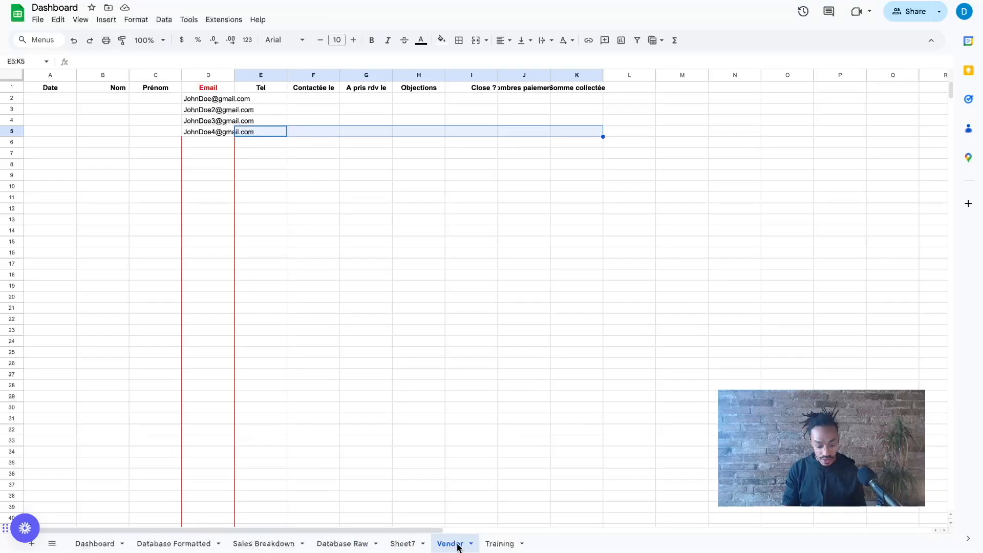
- Check Database Formatted, and in Database Raw copy the first sample sale from K5:R5 into the main table at A4
{"action": "left_click", "coordinate": [205, 543]}
{"action": "scroll", "coordinate": [580, 312], "scroll_direction": "right", "scroll_amount": 2}
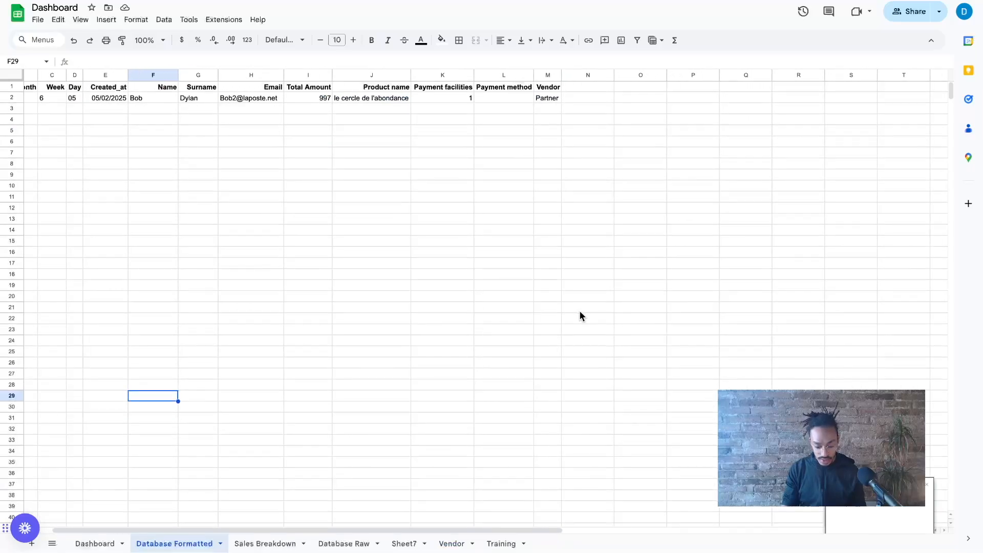
{"action": "left_click", "coordinate": [360, 543]}
{"action": "scroll", "coordinate": [502, 225], "scroll_direction": "right", "scroll_amount": 1}
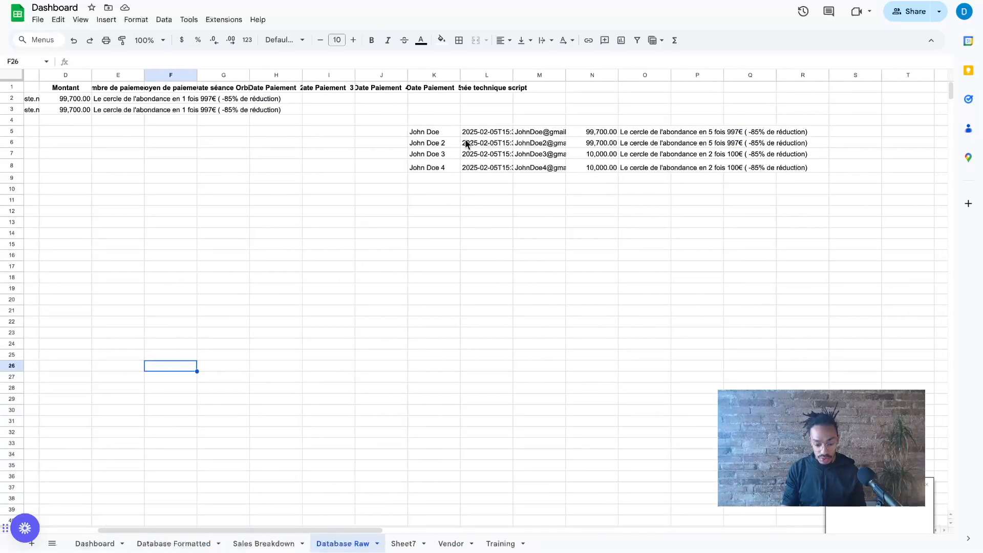
{"action": "left_click_drag", "start_coordinate": [433, 135], "coordinate": [780, 131]}
{"action": "key", "text": "ctrl+c"}
{"action": "scroll", "coordinate": [179, 177], "scroll_direction": "left", "scroll_amount": 5}
{"action": "left_click", "coordinate": [66, 120]}
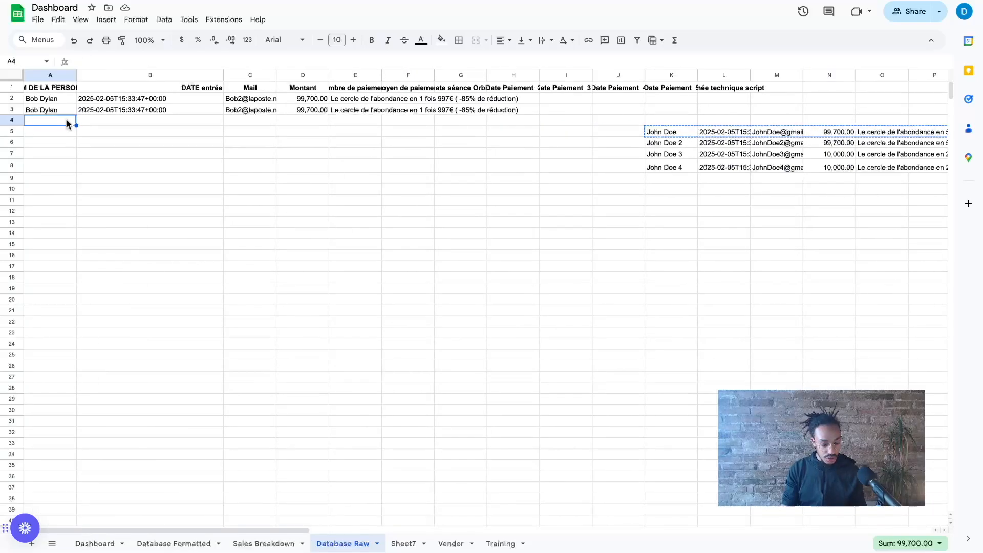
{"action": "key", "text": "ctrl+v"}
{"action": "left_click", "coordinate": [721, 193]}
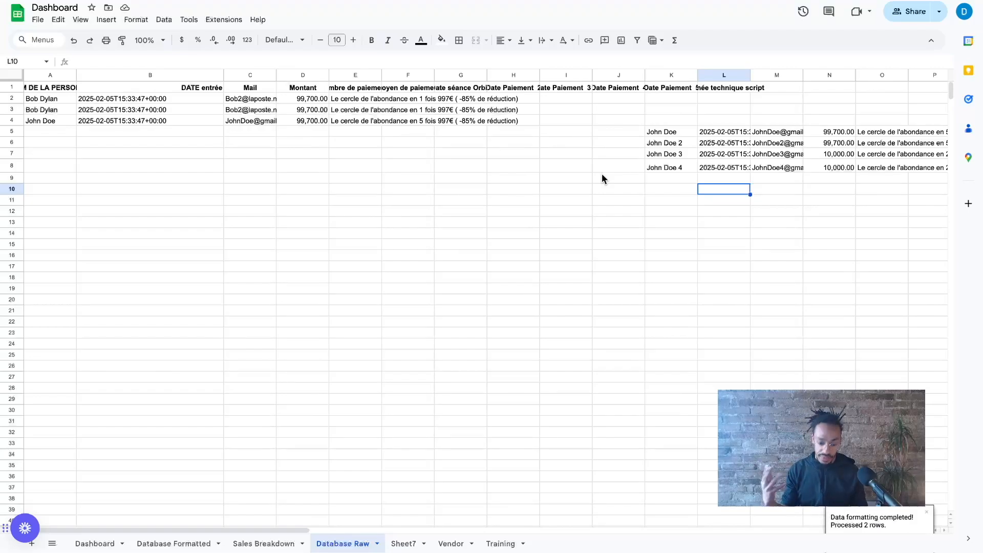
- Copy the second sample sale from K6:R6 into the main Database Raw table, starting at A5
{"action": "left_click_drag", "start_coordinate": [665, 143], "coordinate": [827, 147]}
{"action": "key", "text": "ctrl+c"}
{"action": "scroll", "coordinate": [269, 167], "scroll_direction": "left", "scroll_amount": 5}
{"action": "left_click", "coordinate": [58, 134]}
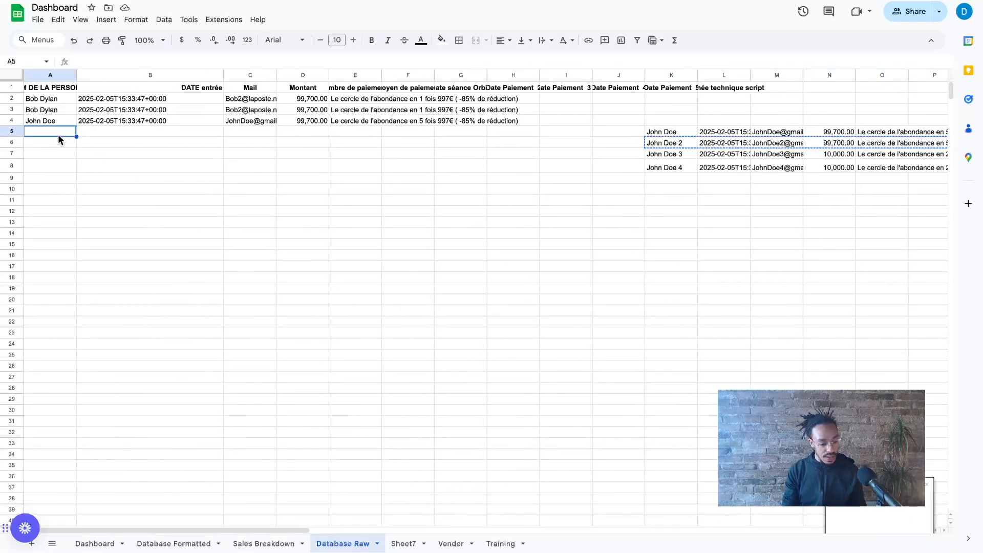
{"action": "key", "text": "ctrl+v"}
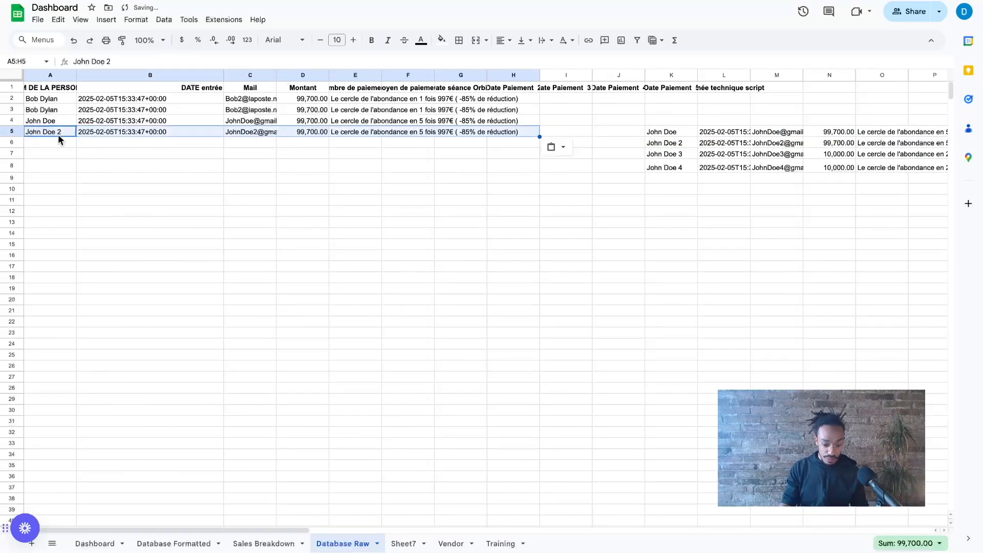
- Copy the third sample sale from K7:R7 into the main Database Raw table, starting at A6
{"action": "scroll", "coordinate": [835, 199], "scroll_direction": "right", "scroll_amount": 1}
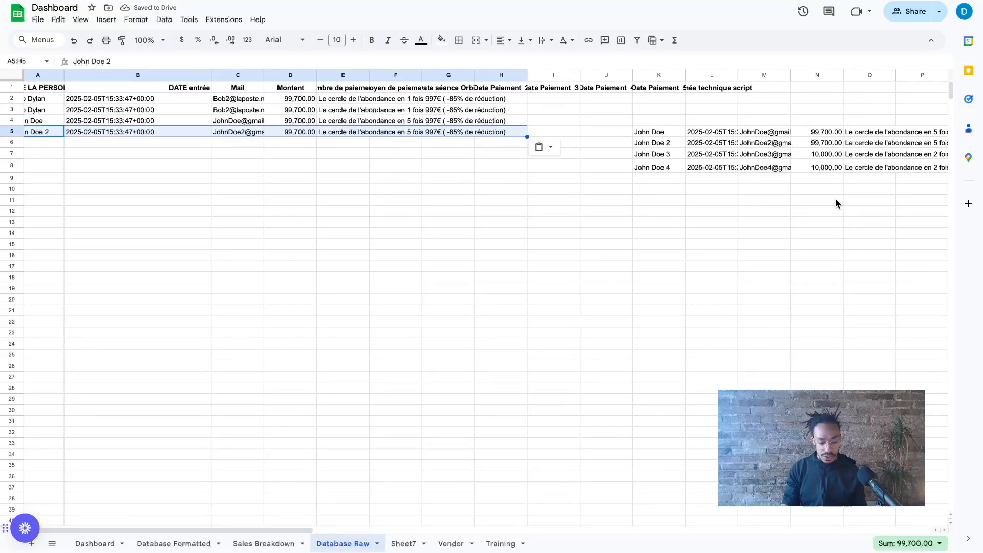
{"action": "scroll", "coordinate": [768, 194], "scroll_direction": "right", "scroll_amount": 1}
{"action": "left_click_drag", "start_coordinate": [645, 153], "coordinate": [841, 156]}
{"action": "key", "text": "ctrl+c"}
{"action": "scroll", "coordinate": [457, 149], "scroll_direction": "left", "scroll_amount": 5}
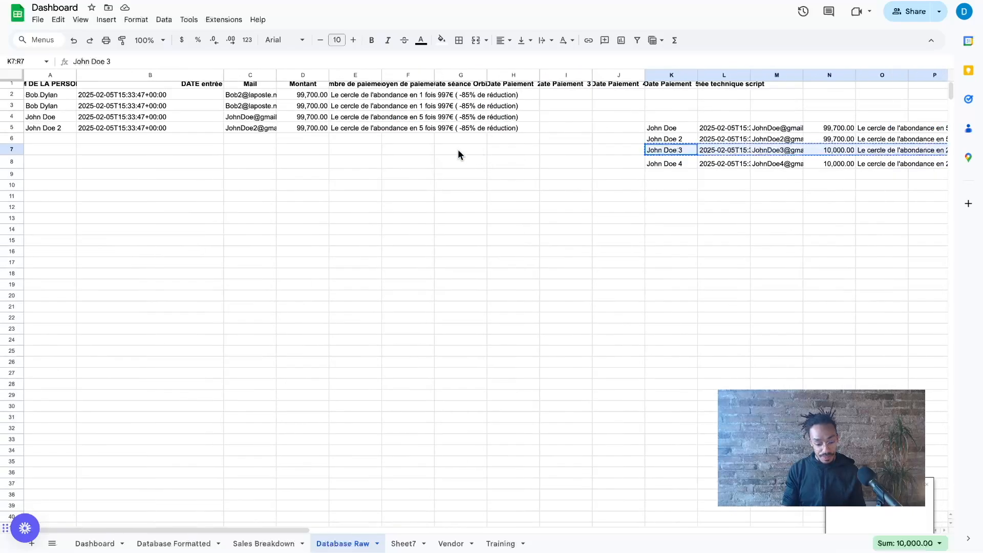
{"action": "left_click", "coordinate": [63, 138]}
{"action": "key", "text": "ctrl+v"}
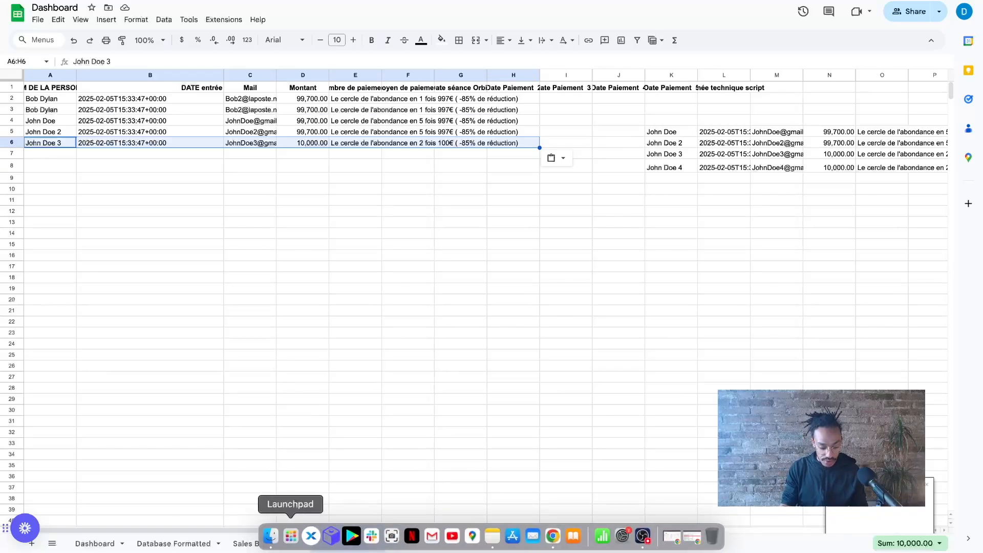
- Look at the new sales in Database Formatted and examine the first five-payment sale's monthly rows 9 to 13 in Sales Breakdown
{"action": "left_click", "coordinate": [183, 546]}
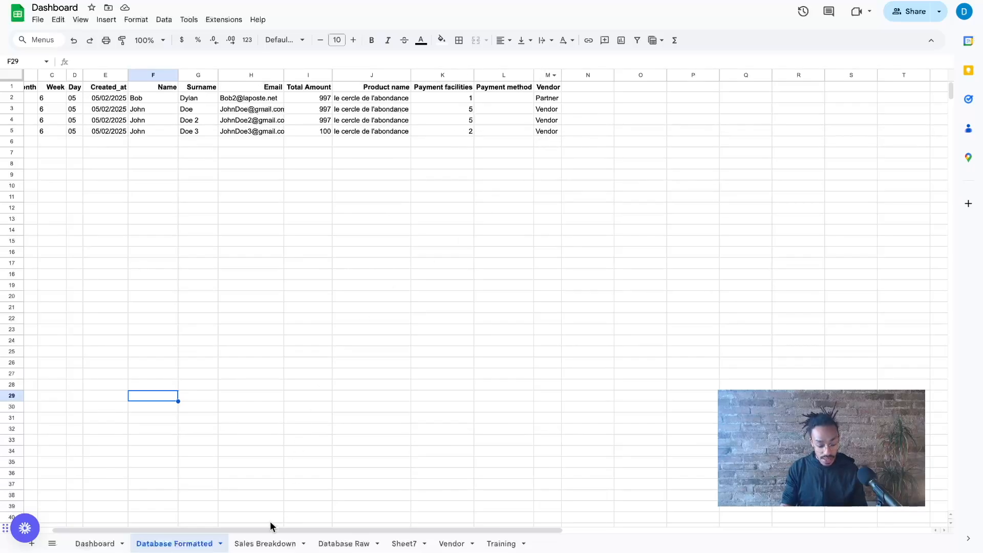
{"action": "left_click", "coordinate": [264, 544]}
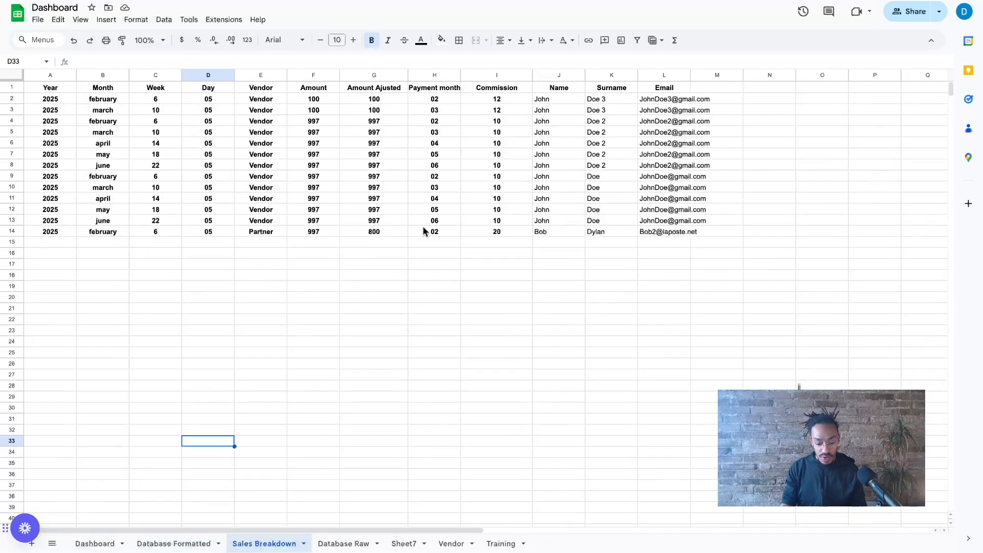
{"action": "left_click_drag", "start_coordinate": [102, 220], "coordinate": [110, 183]}
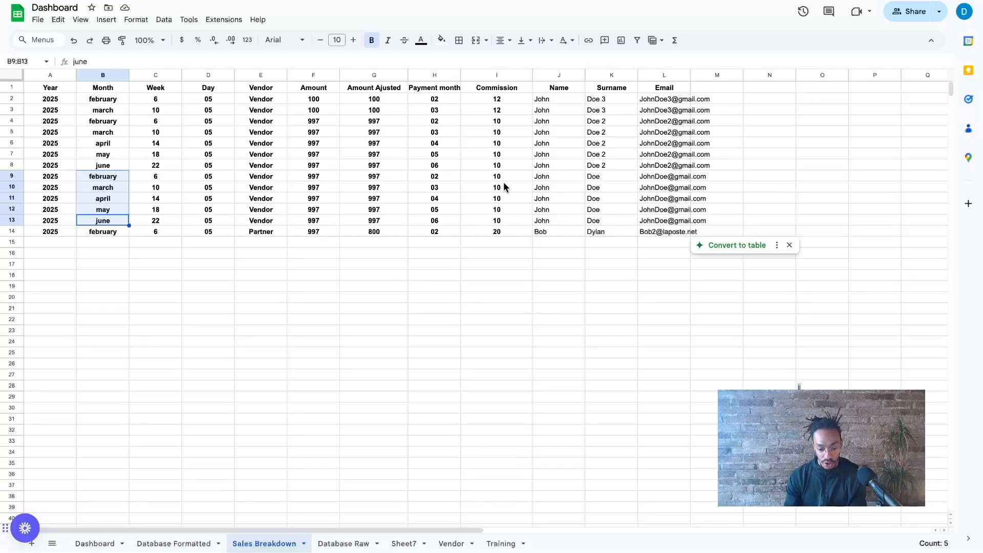
{"action": "left_click_drag", "start_coordinate": [14, 221], "coordinate": [11, 177]}
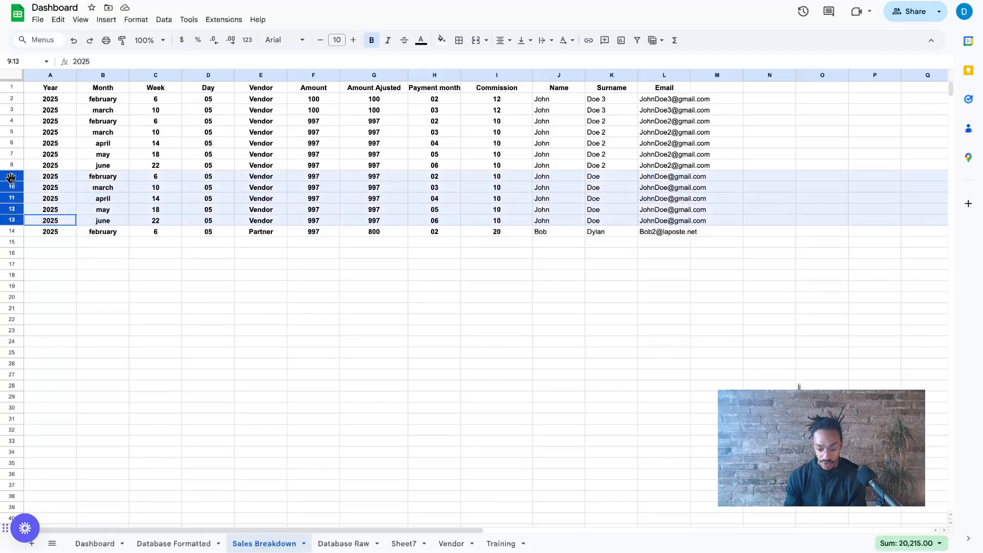
- Compare the payment counts in Database Formatted with the monthly instalments in rows 4 to 8 and 2 to 3 of Sales Breakdown
{"action": "left_click", "coordinate": [182, 541]}
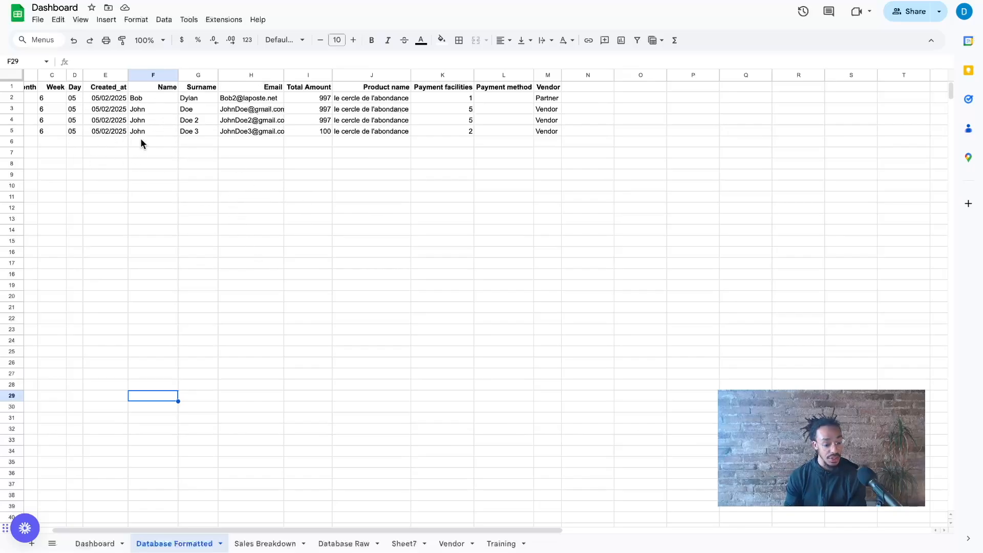
{"action": "scroll", "coordinate": [48, 97], "scroll_direction": "left", "scroll_amount": 3}
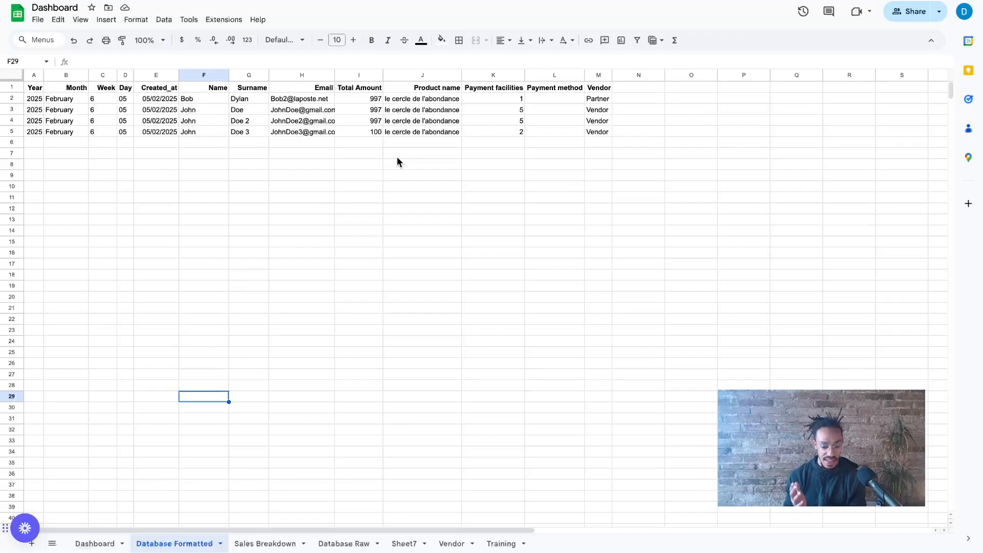
{"action": "left_click", "coordinate": [279, 544]}
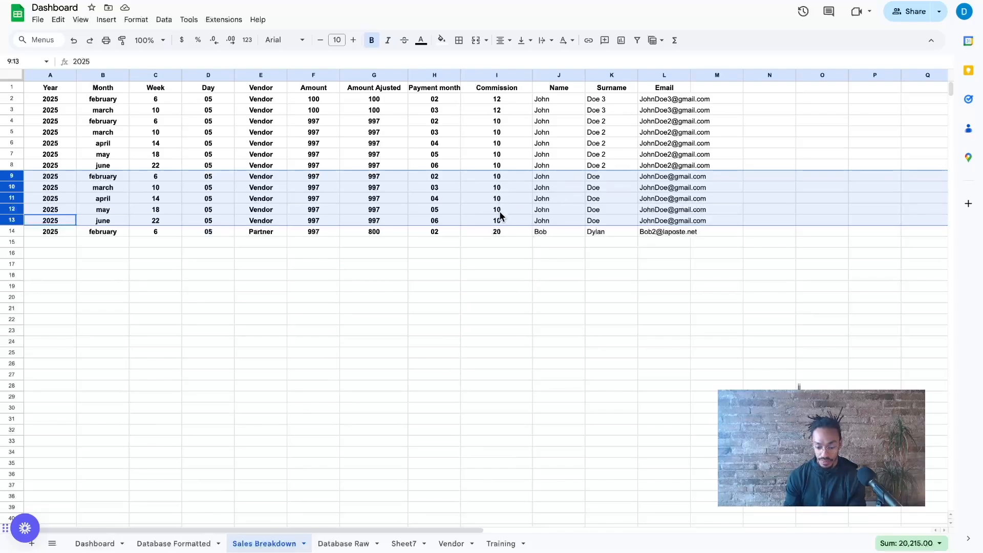
{"action": "left_click", "coordinate": [12, 165]}
{"action": "left_click_drag", "start_coordinate": [12, 164], "coordinate": [11, 123]}
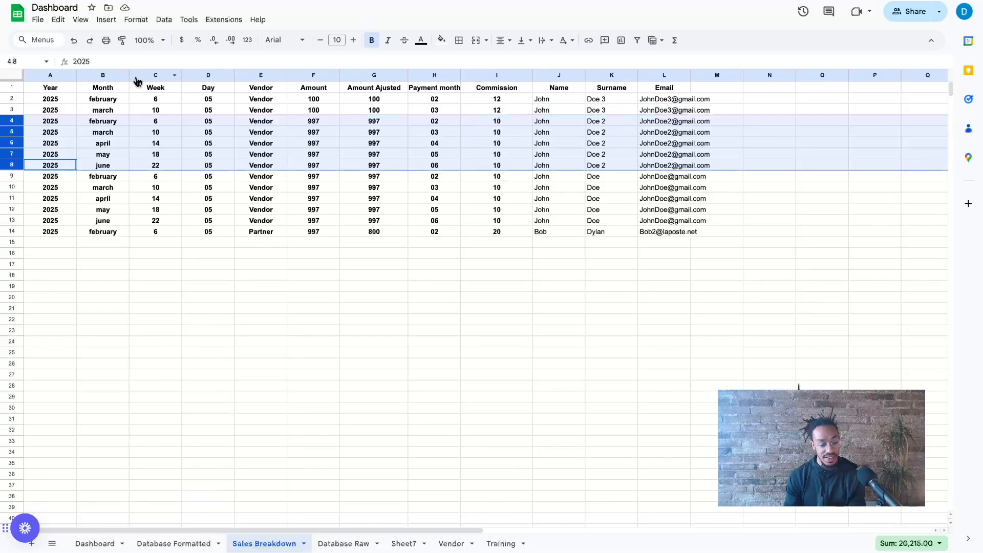
{"action": "left_click", "coordinate": [13, 99]}
{"action": "left_click", "coordinate": [11, 109], "text": "shift"}
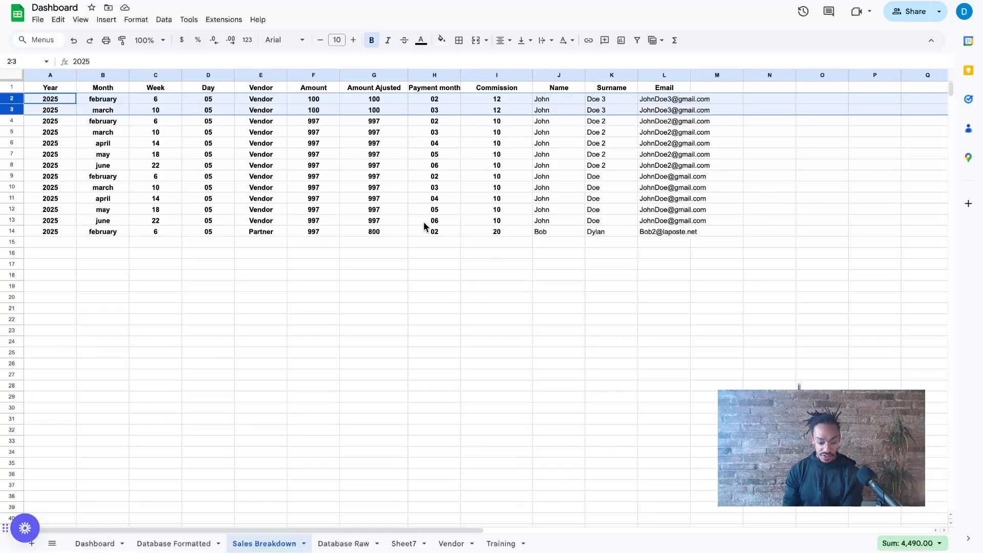
- Delete the fourth email address, in cell D5, from the Vendor sheet
{"action": "left_click", "coordinate": [444, 545]}
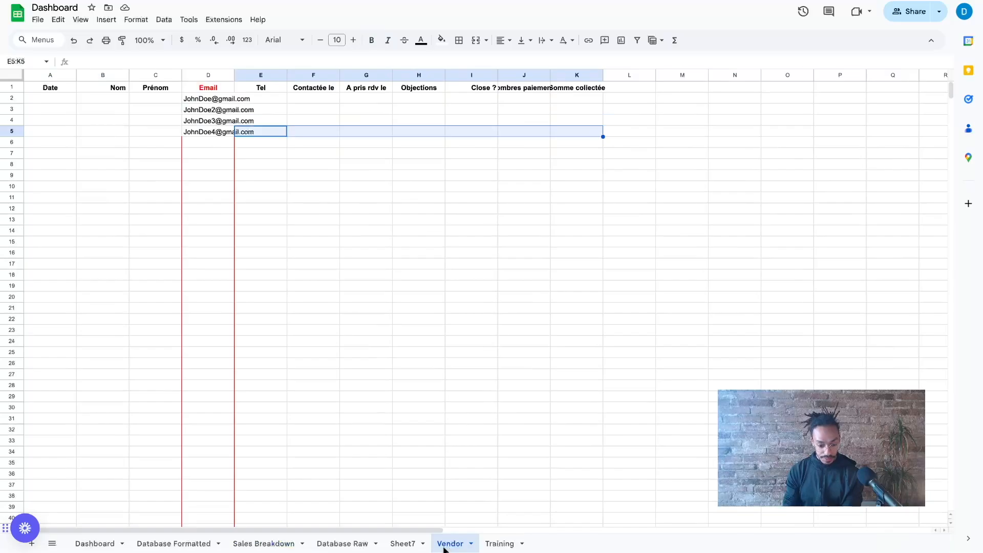
{"action": "left_click", "coordinate": [212, 125]}
{"action": "left_click", "coordinate": [212, 132]}
{"action": "key", "text": "Delete"}
- In Database Raw, copy the fourth sample sale from K8:R8 into the main table, starting at A7
{"action": "left_click", "coordinate": [343, 541]}
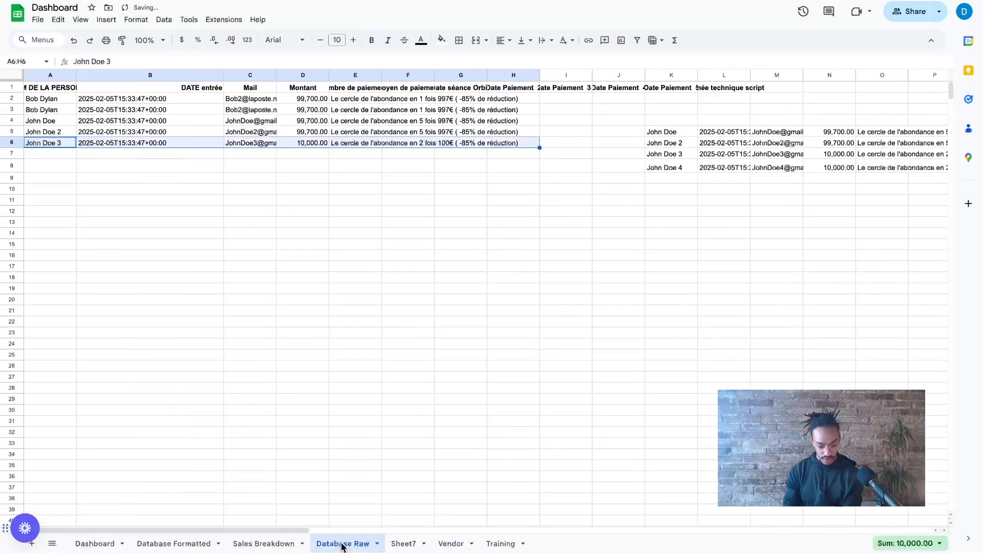
{"action": "scroll", "coordinate": [668, 177], "scroll_direction": "right", "scroll_amount": 2}
{"action": "left_click_drag", "start_coordinate": [528, 167], "coordinate": [896, 167]}
{"action": "key", "text": "ctrl+c"}
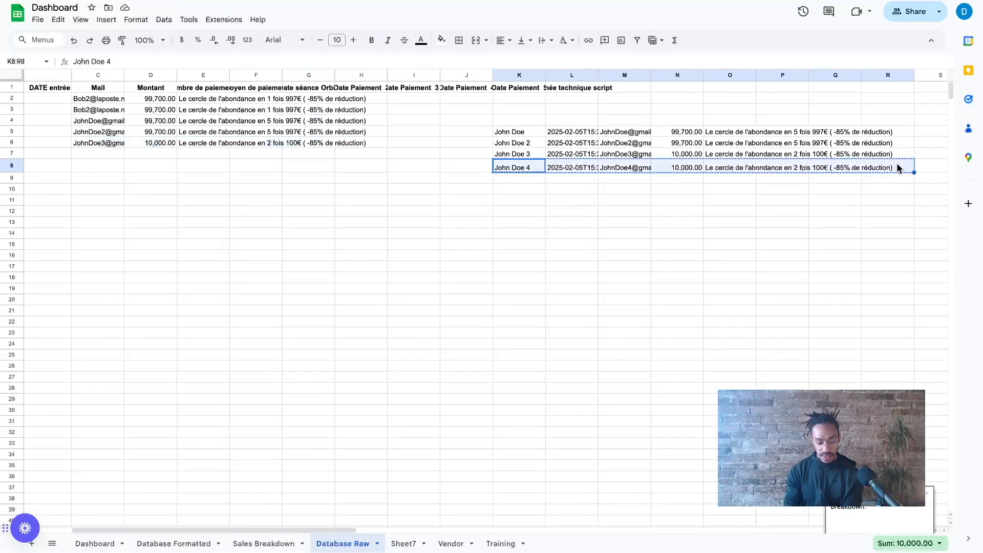
{"action": "scroll", "coordinate": [640, 193], "scroll_direction": "left", "scroll_amount": 4}
{"action": "left_click", "coordinate": [45, 154]}
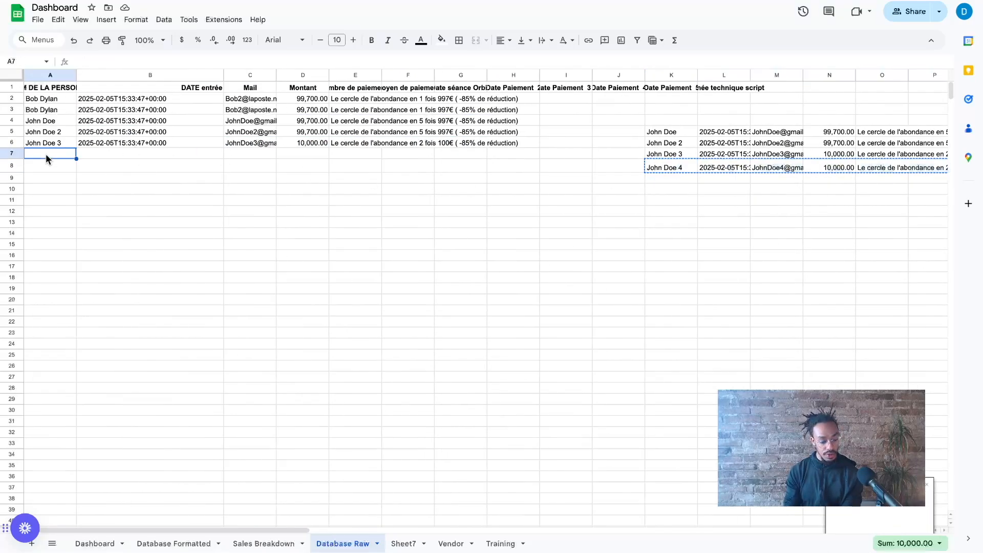
{"action": "key", "text": "ctrl+v"}
{"action": "left_click", "coordinate": [724, 201]}
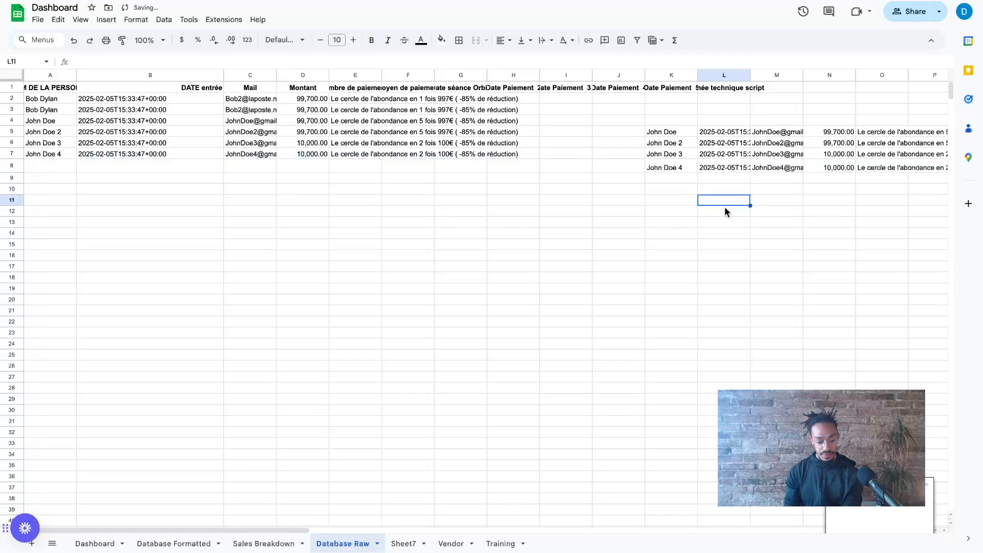
- Examine the seller type, adjusted amount and commission of the newest sale in row 2 of Sales Breakdown
{"action": "left_click", "coordinate": [264, 543]}
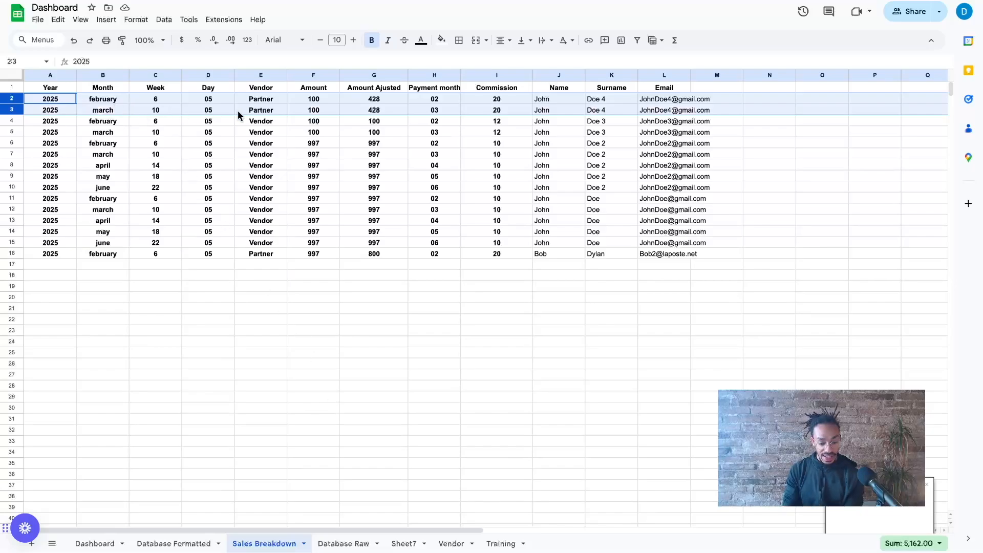
{"action": "left_click", "coordinate": [260, 101]}
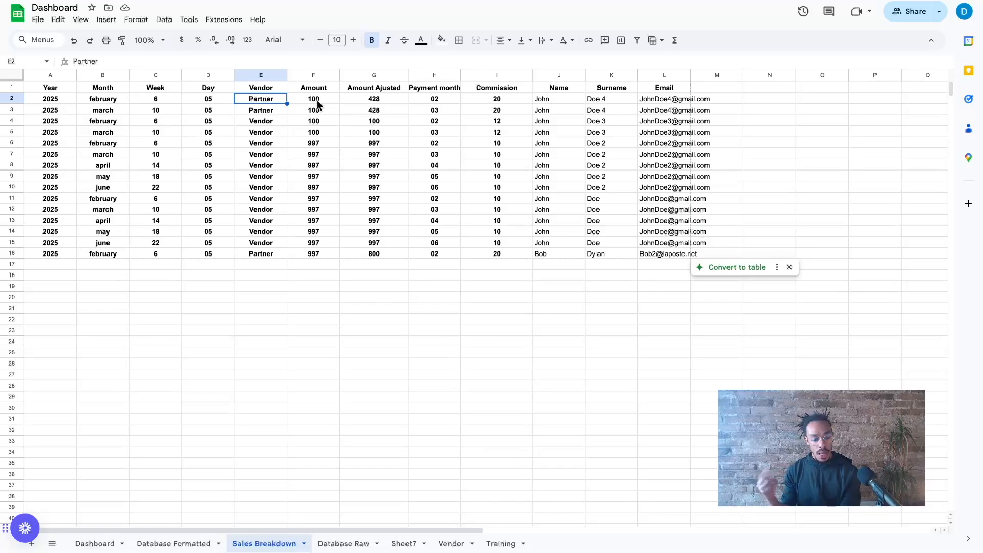
{"action": "left_click", "coordinate": [383, 100]}
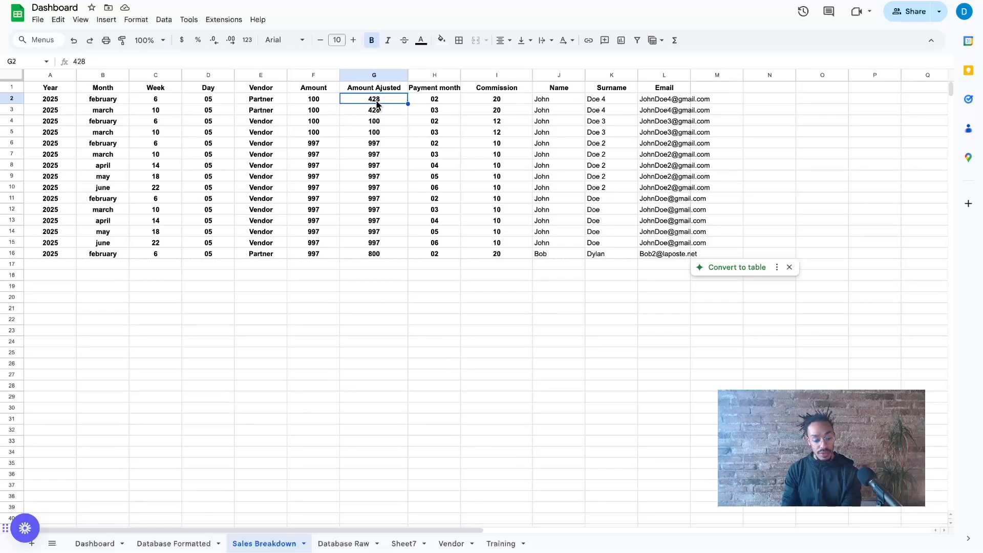
{"action": "left_click", "coordinate": [504, 102]}
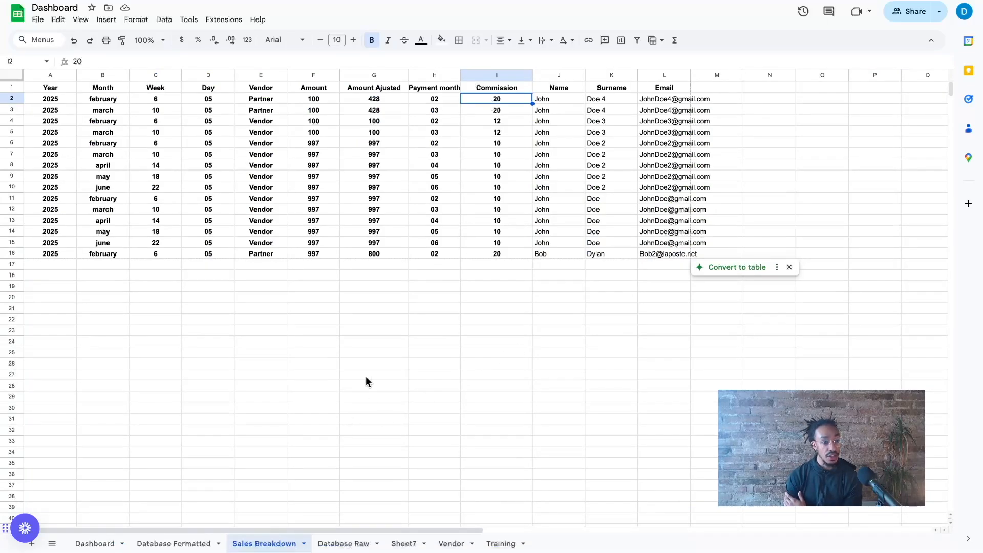
- On the Dashboard sheet, set the System.io expense in D3 to 100 to test its effect on net revenue and commissions
{"action": "left_click", "coordinate": [101, 546]}
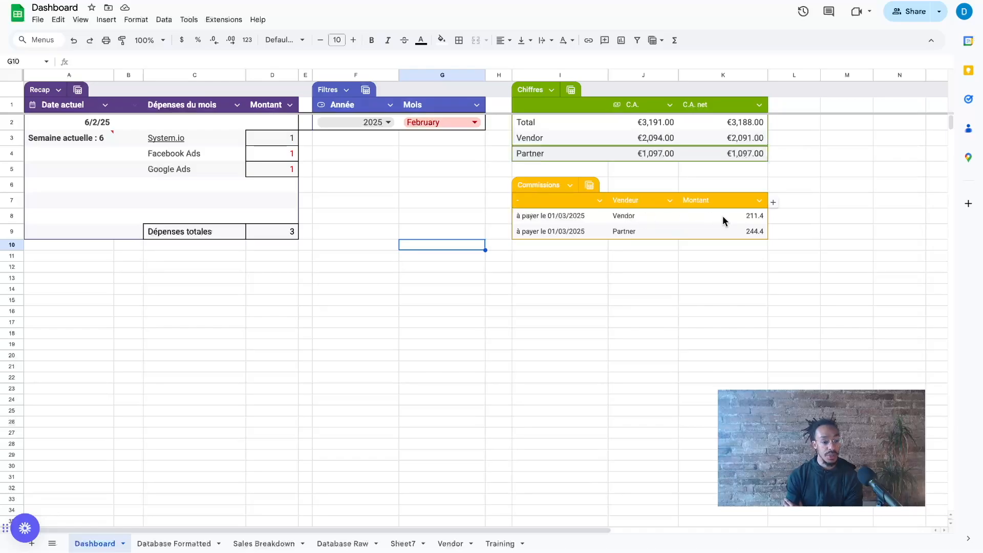
{"action": "left_click", "coordinate": [275, 143]}
{"action": "double_click", "coordinate": [276, 138]}
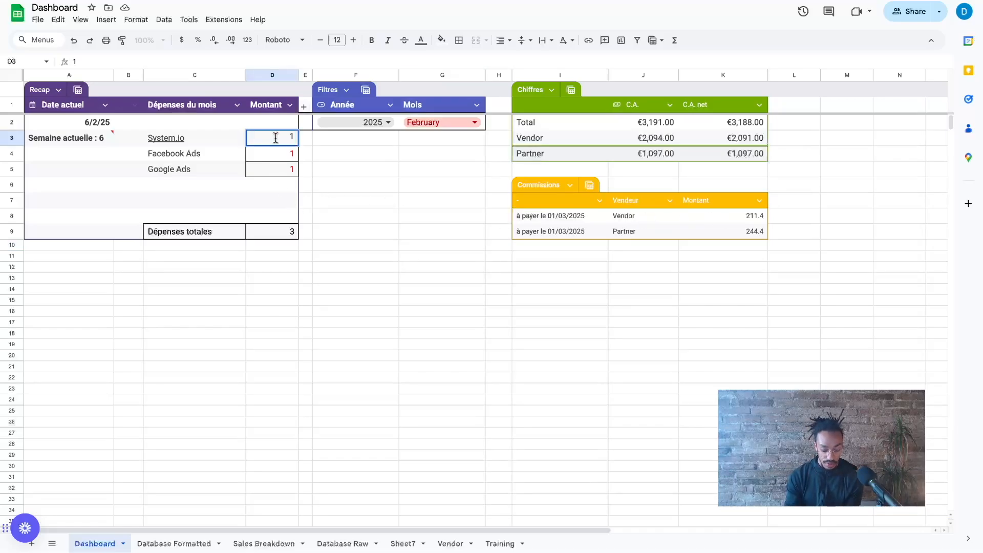
{"action": "type", "text": "00"}
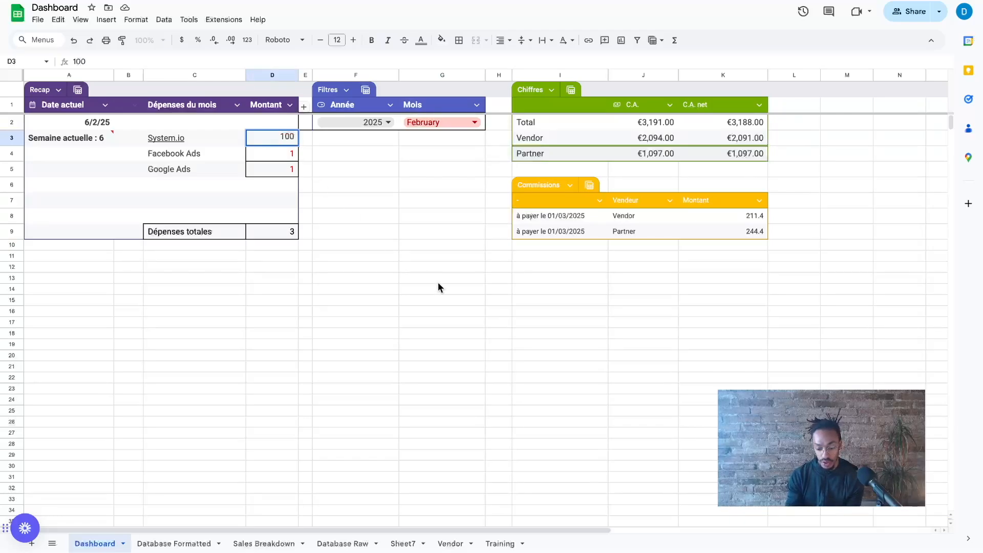
{"action": "left_click", "coordinate": [455, 302]}
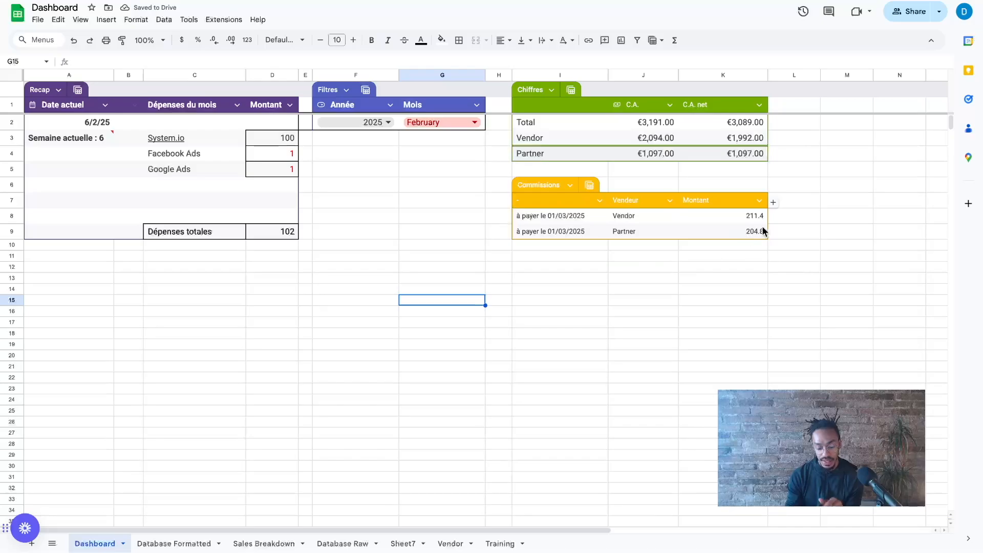
- Raise the System.io expense in D3 to 1000 to test the partner commission
{"action": "left_click", "coordinate": [283, 139]}
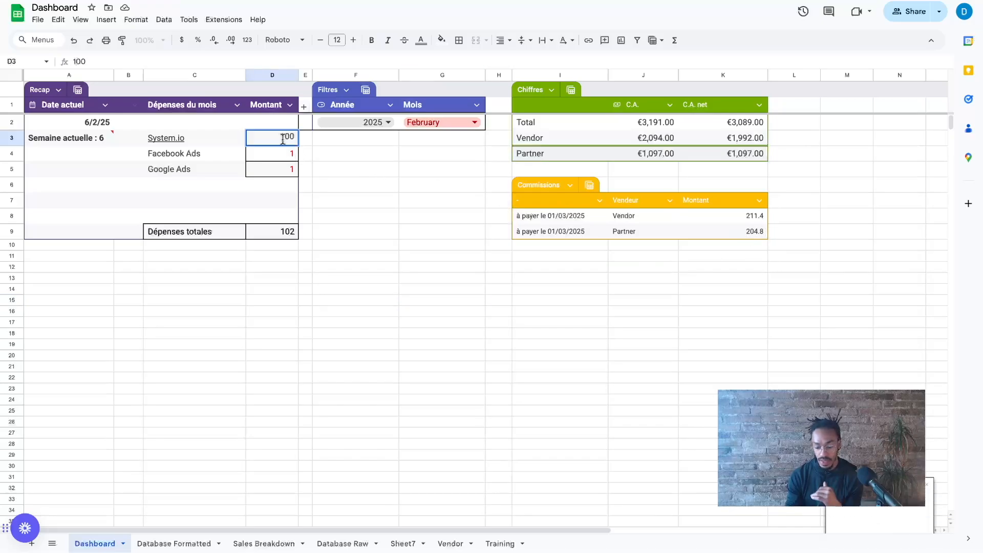
{"action": "type", "text": "0"}
{"action": "left_click", "coordinate": [381, 290]}
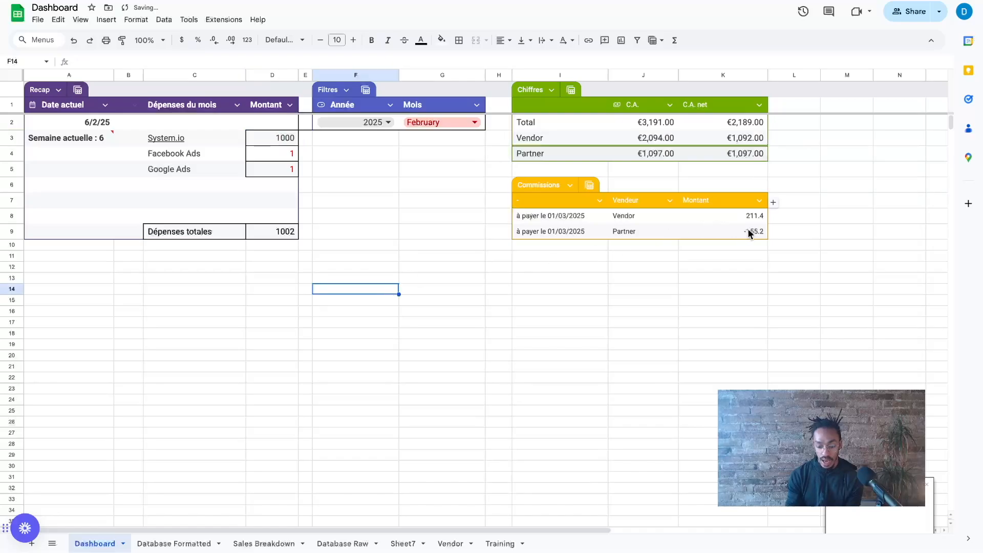
- Set the System.io expense in D3 back to 1
{"action": "double_click", "coordinate": [289, 137]}
{"action": "double_click", "coordinate": [290, 137]}
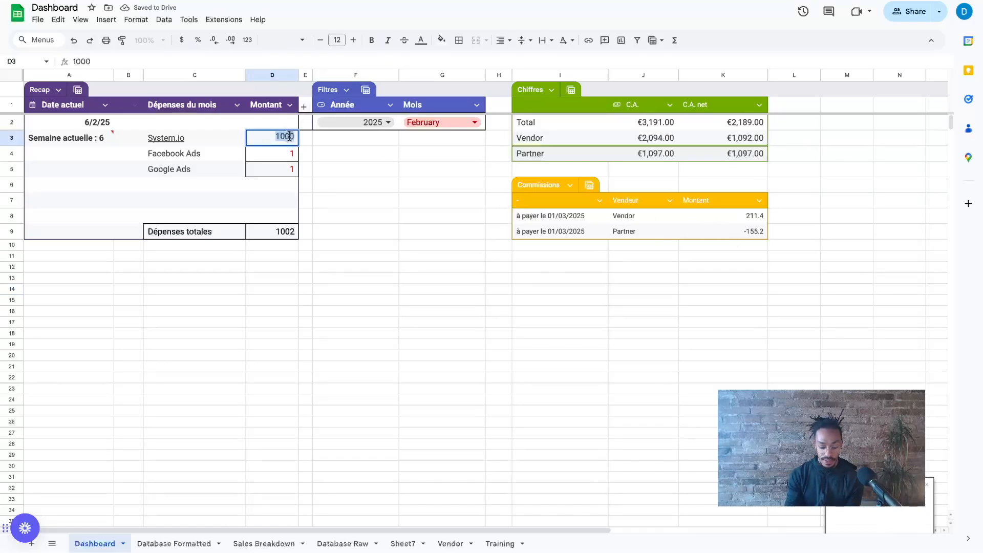
{"action": "type", "text": "1"}
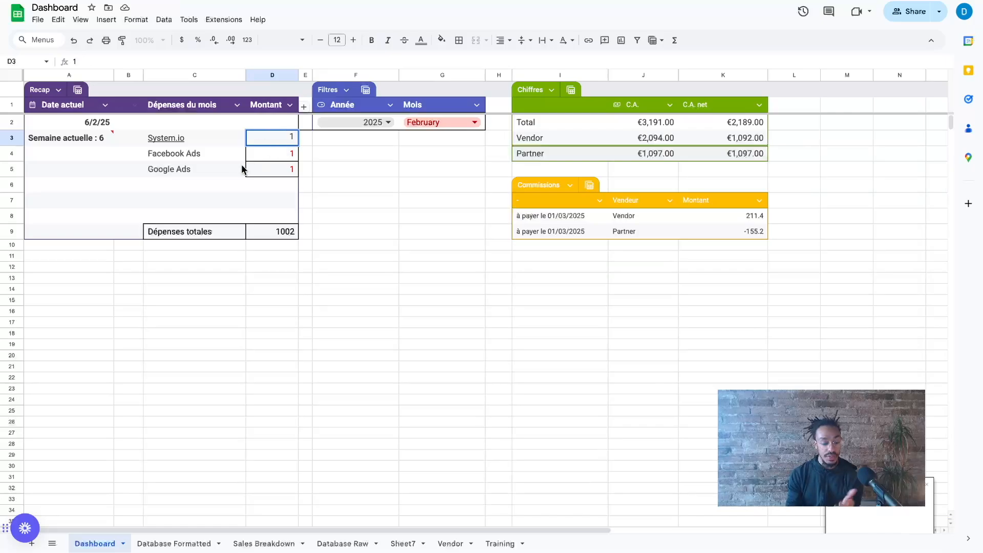
{"action": "left_click", "coordinate": [366, 310]}
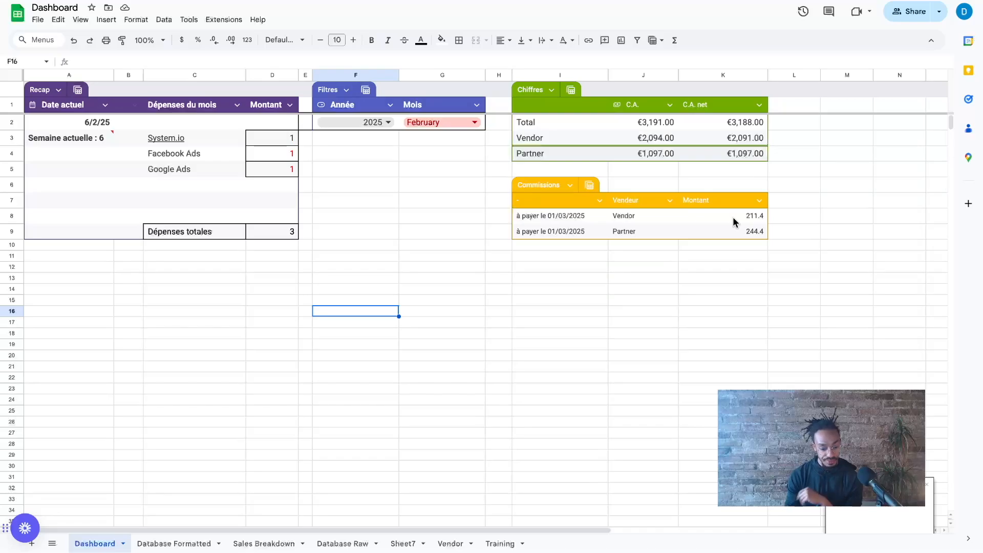
- Examine the full vendor commission formula in K8 of Dashboard against the columns it references in Sales Breakdown
{"action": "left_click", "coordinate": [729, 222]}
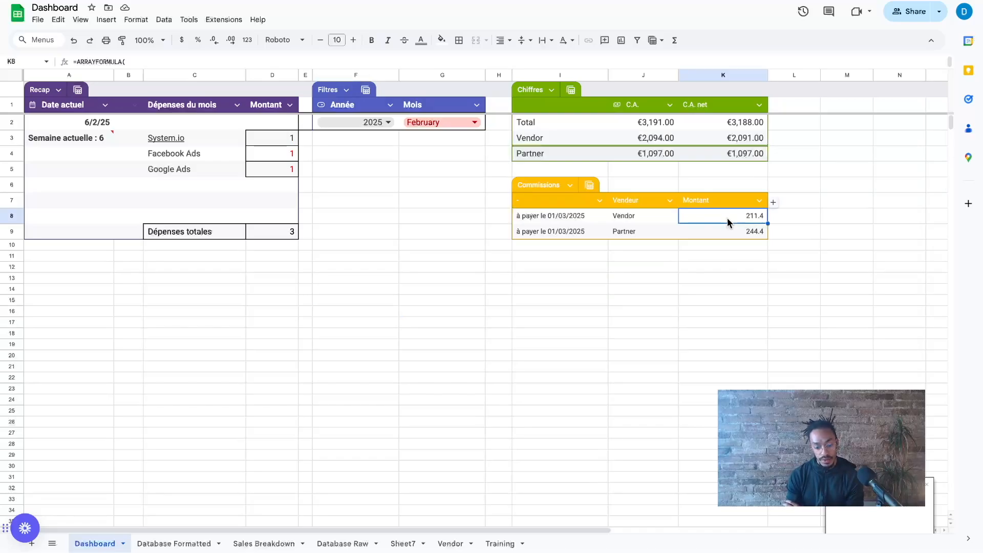
{"action": "left_click_drag", "start_coordinate": [473, 69], "coordinate": [479, 216]}
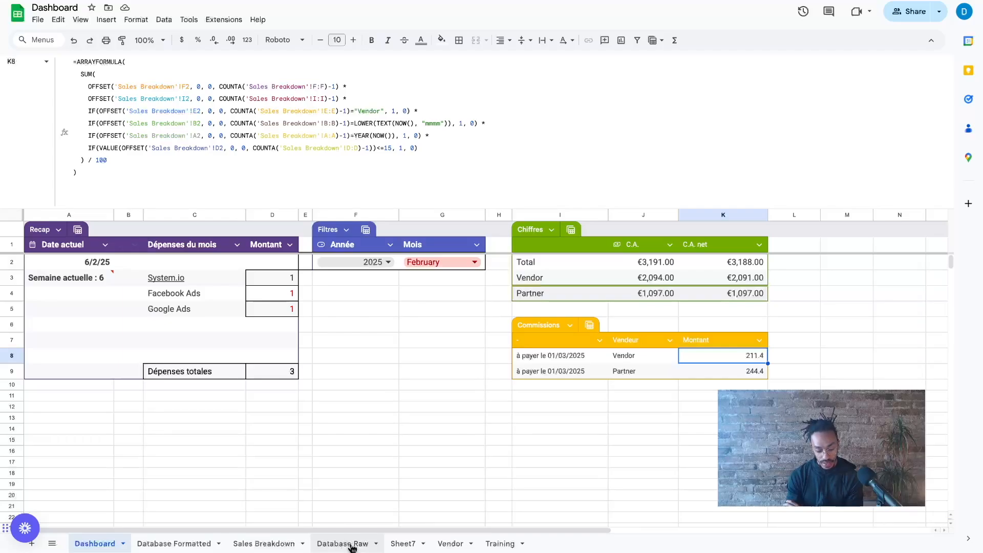
{"action": "left_click", "coordinate": [269, 543]}
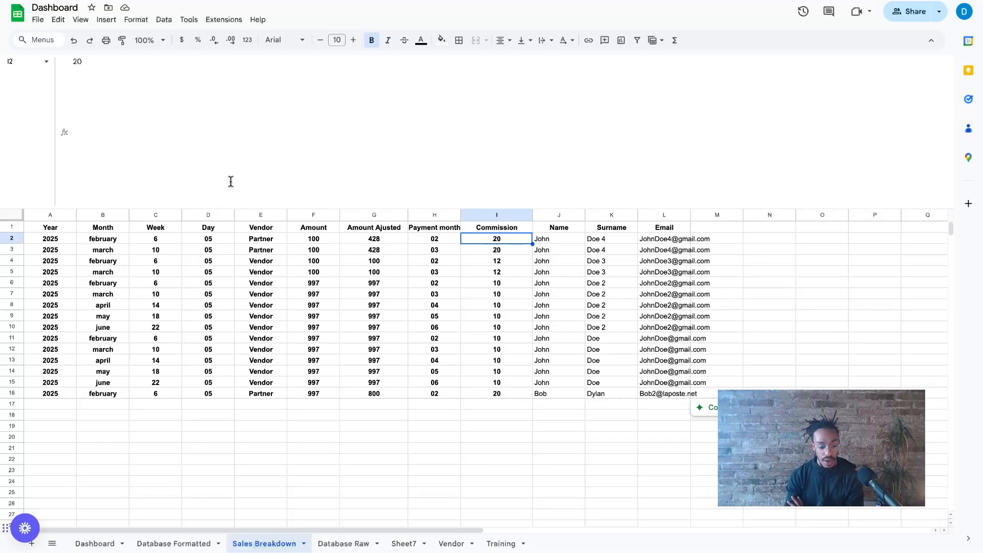
{"action": "left_click", "coordinate": [101, 545]}
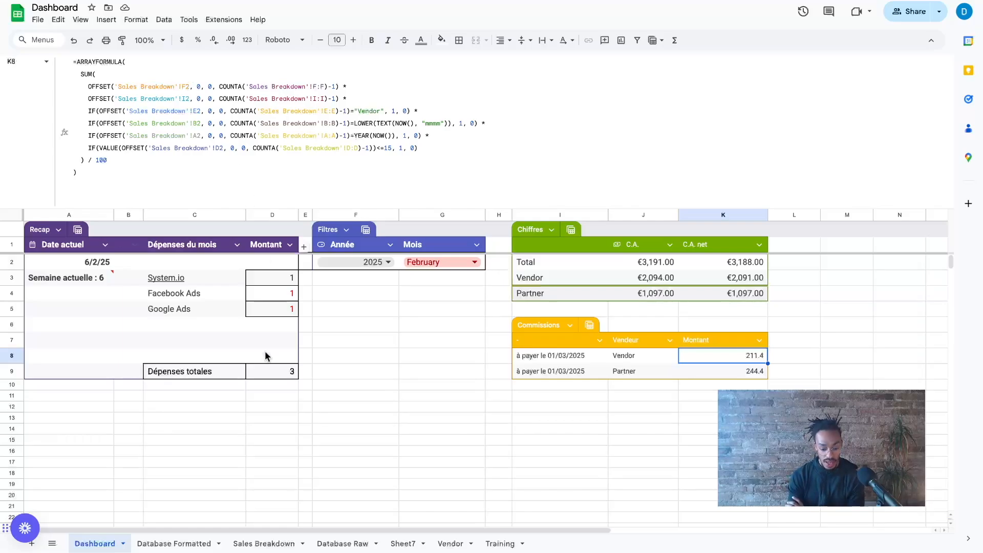
{"action": "left_click", "coordinate": [264, 544]}
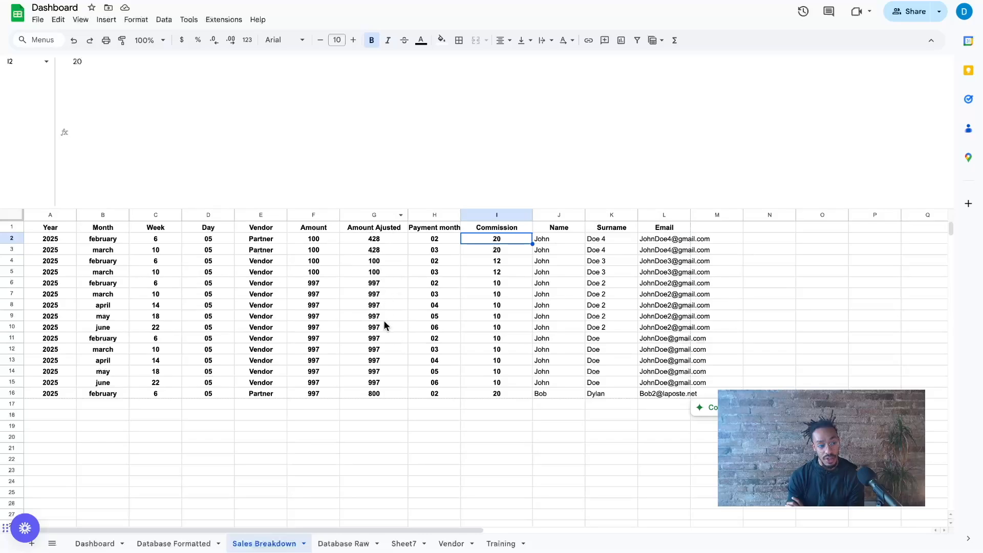
{"action": "left_click", "coordinate": [94, 545]}
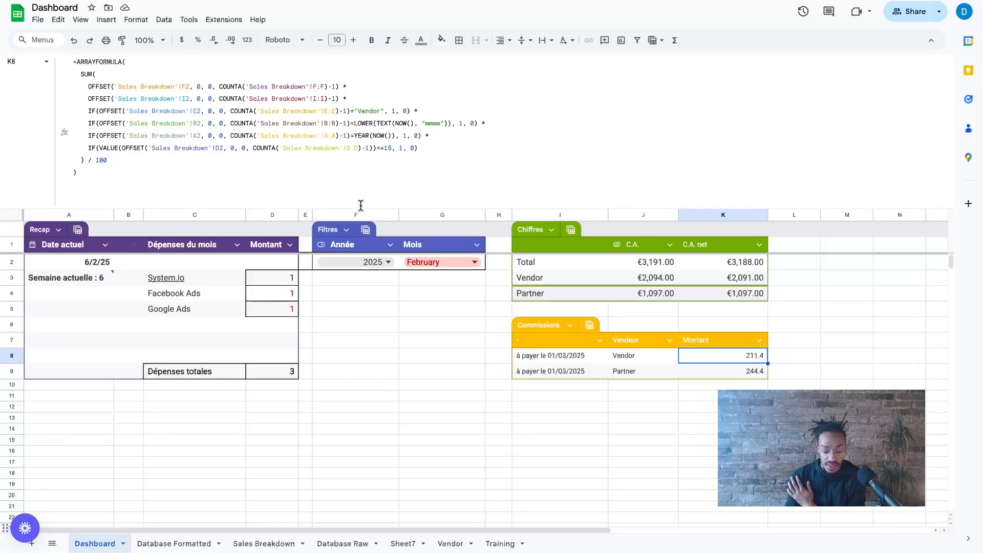
{"action": "left_click", "coordinate": [264, 543]}
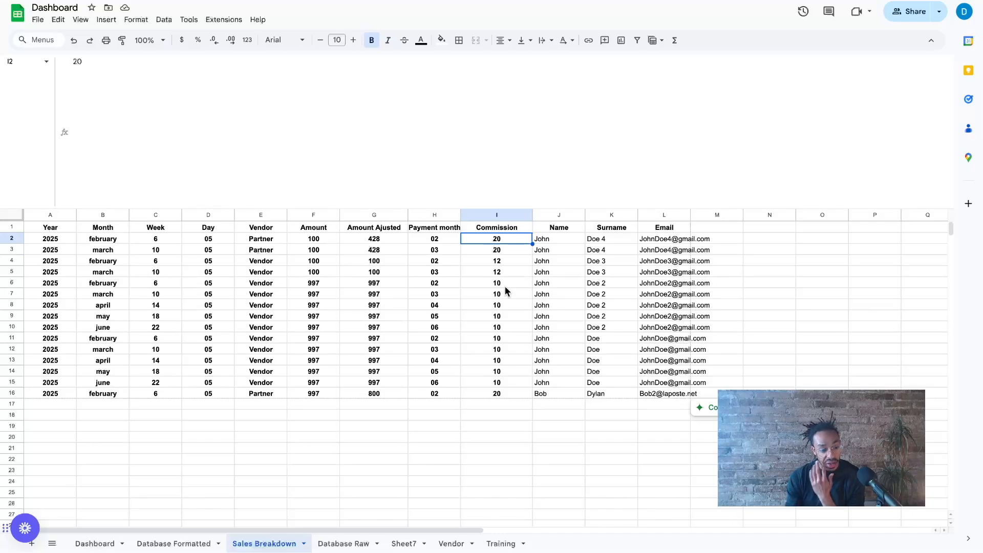
{"action": "left_click", "coordinate": [94, 544]}
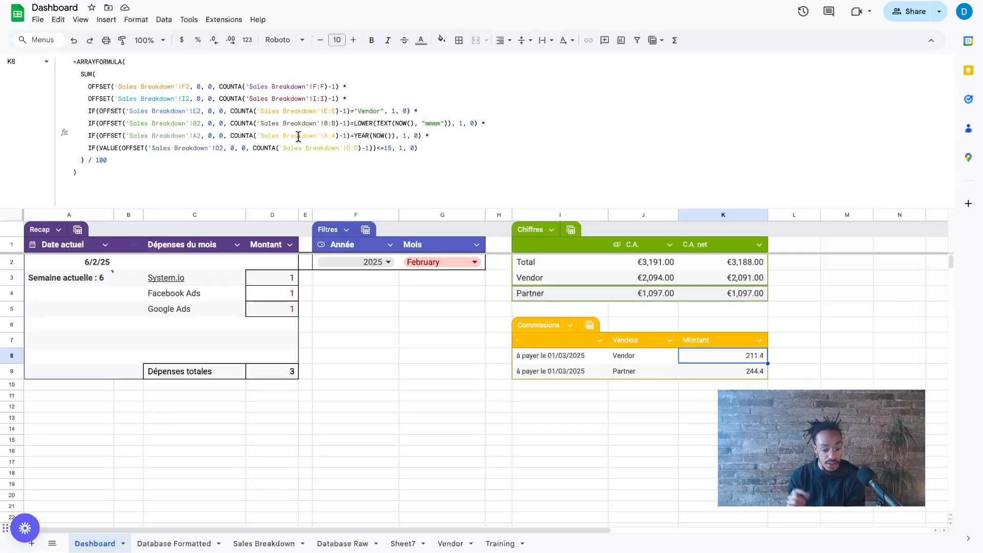
- Inspect the day condition ending K8's vendor commission formula, and check the commission column in Sales Breakdown
{"action": "left_click", "coordinate": [423, 149]}
{"action": "mouse_move", "coordinate": [423, 150]}
{"action": "left_mouse_down"}
{"action": "mouse_move", "coordinate": [87, 160]}
{"action": "mouse_move", "coordinate": [434, 137]}
{"action": "left_mouse_up"}
{"action": "left_click", "coordinate": [395, 148]}
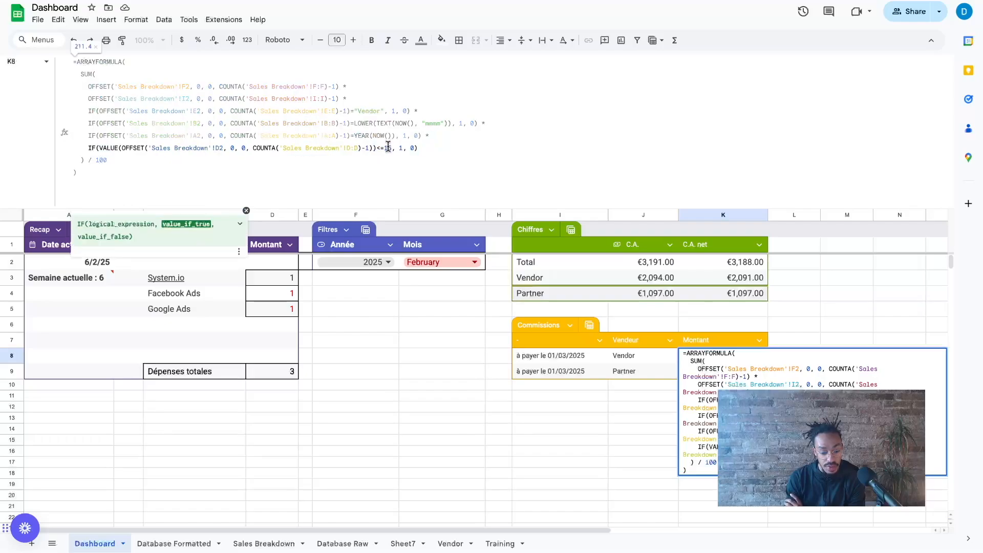
{"action": "left_click", "coordinate": [328, 167]}
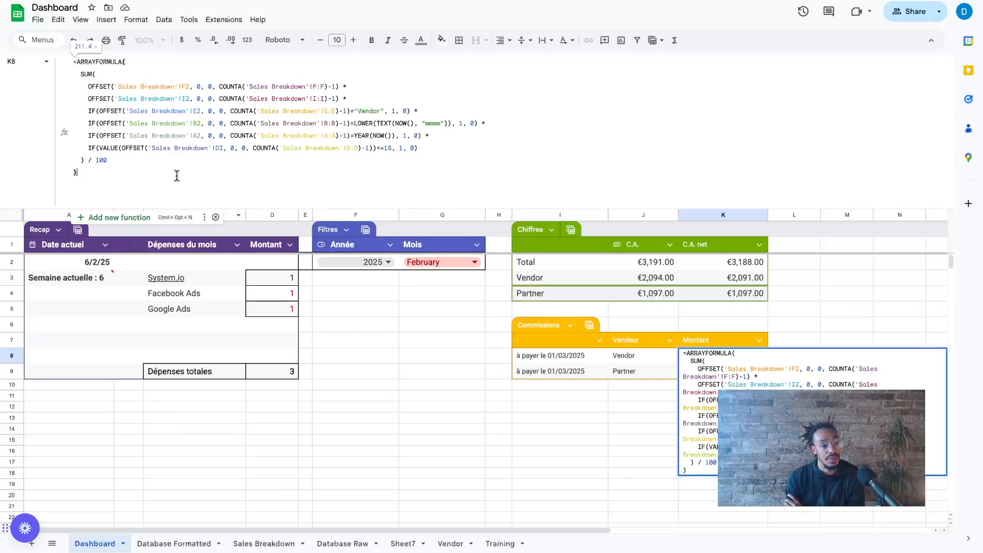
{"action": "left_click", "coordinate": [289, 544]}
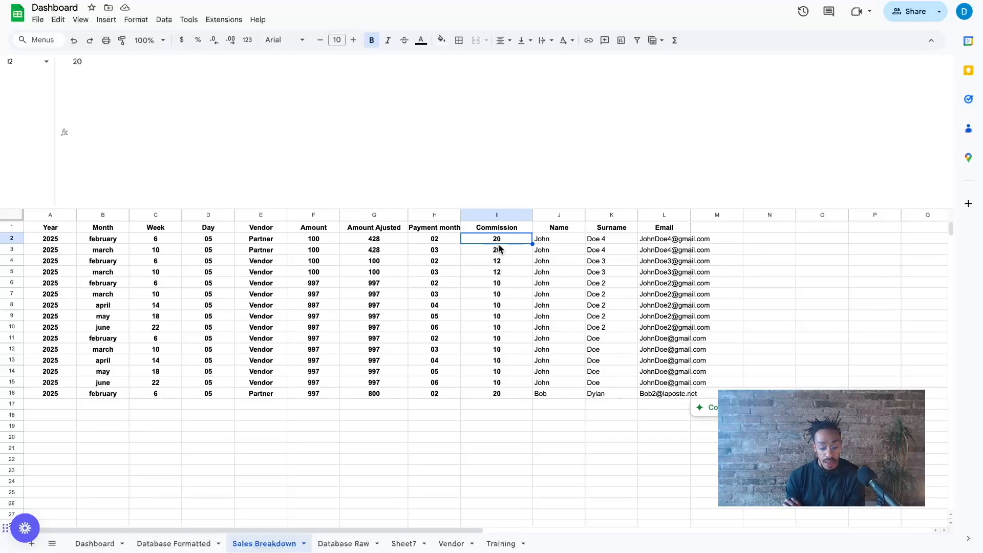
{"action": "left_click", "coordinate": [98, 544]}
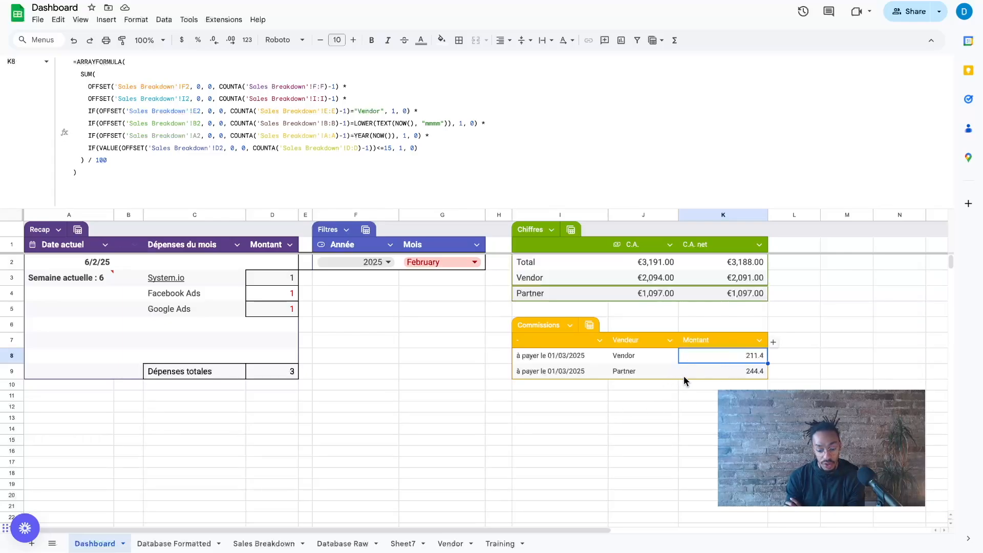
- Examine the partner commission formula in K9 and the total expenses formula it references in D9
{"action": "left_click", "coordinate": [725, 373]}
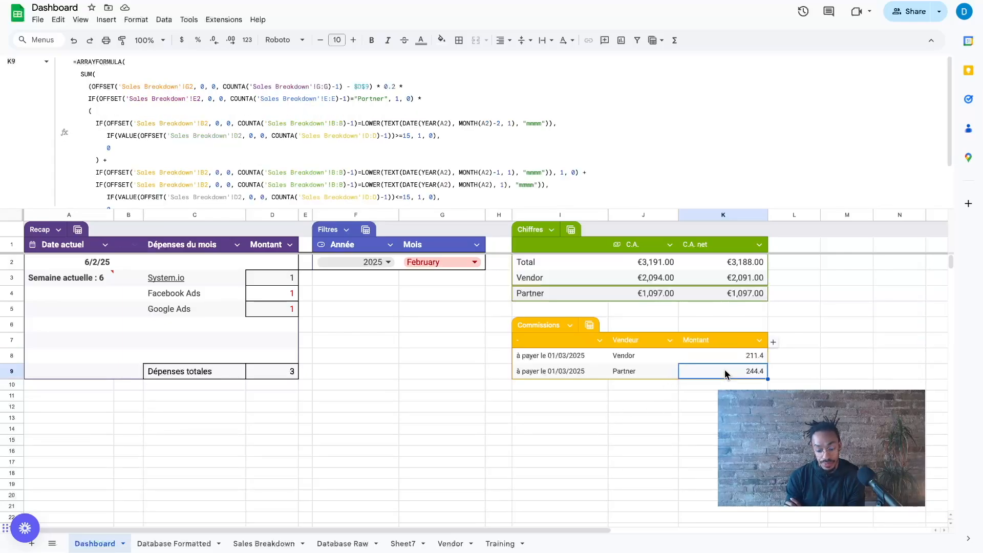
{"action": "scroll", "coordinate": [255, 158], "scroll_direction": "down", "scroll_amount": 1}
{"action": "scroll", "coordinate": [255, 158], "scroll_direction": "up", "scroll_amount": 1}
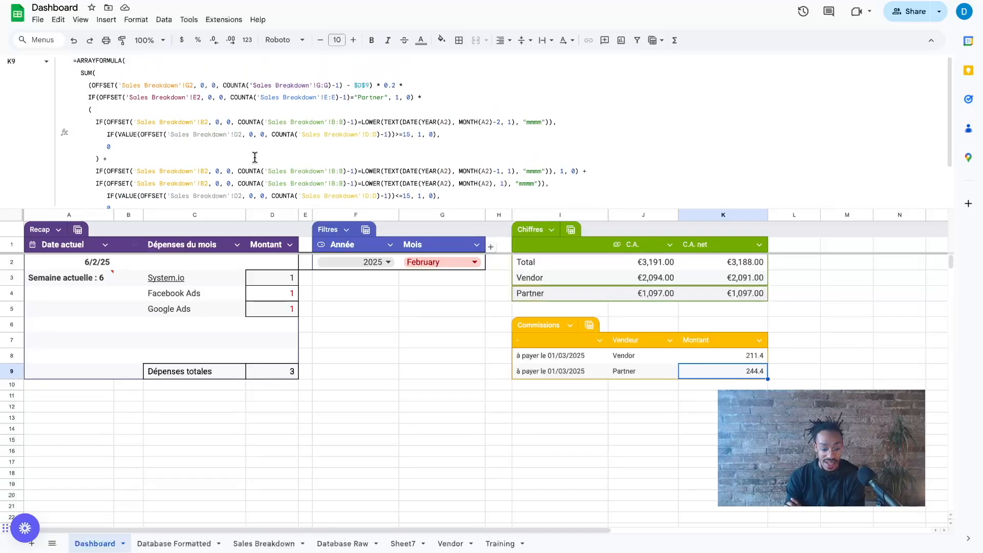
{"action": "scroll", "coordinate": [255, 158], "scroll_direction": "down", "scroll_amount": 3}
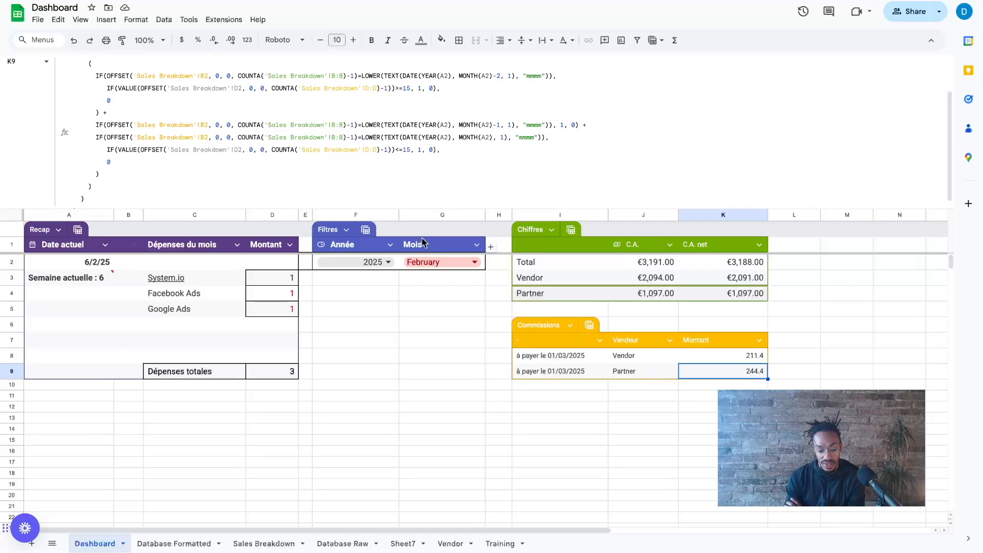
{"action": "scroll", "coordinate": [179, 116], "scroll_direction": "up", "scroll_amount": 3}
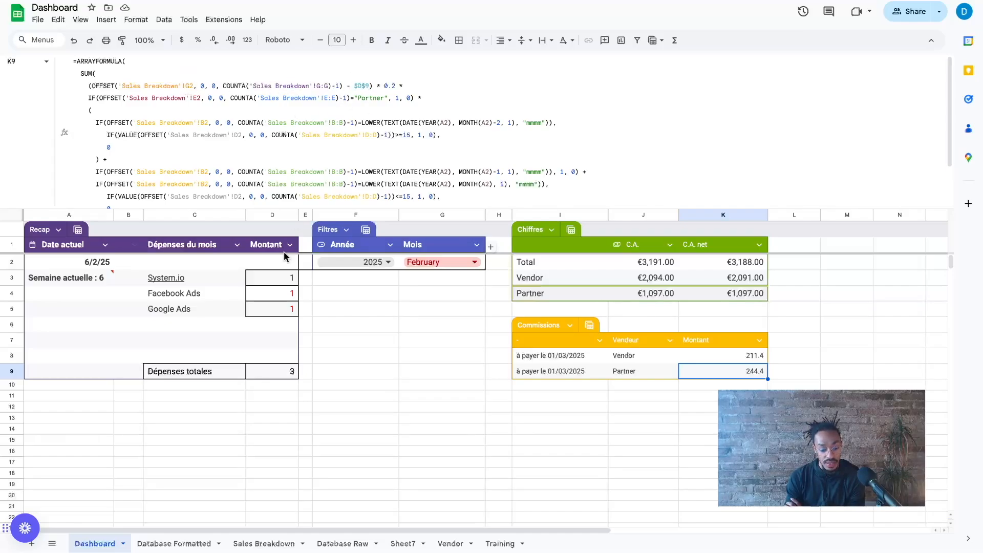
{"action": "left_click", "coordinate": [267, 369]}
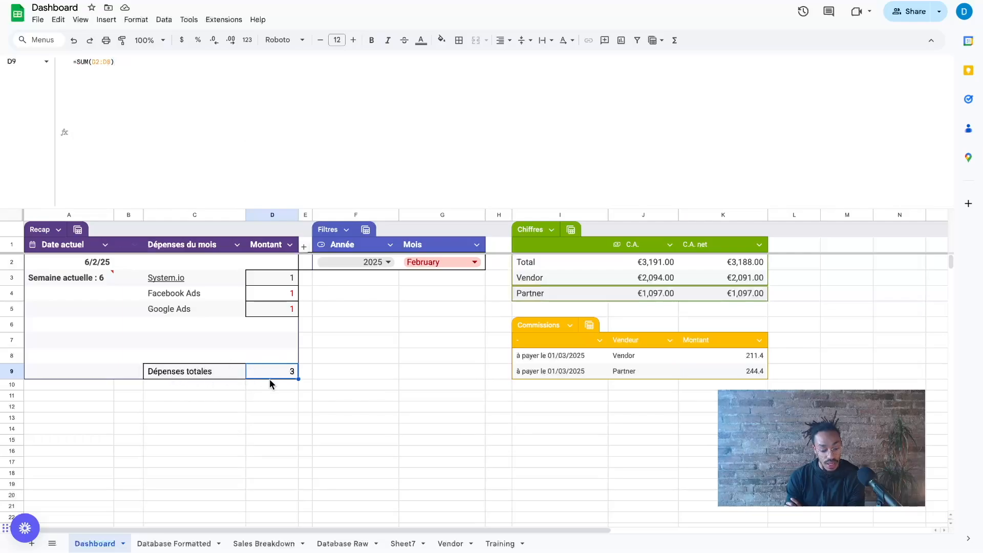
{"action": "left_click", "coordinate": [738, 373]}
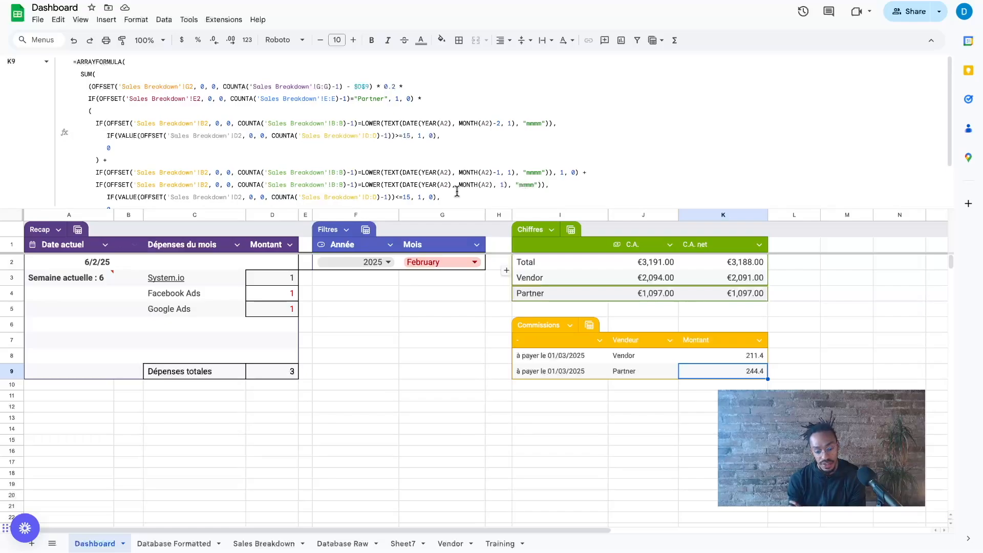
- Leave the commission cell and review the Format Sales Breakdown Apps Script from formatDatabase through the duplicate check, vendor commission rates and instalment rows
{"action": "left_click", "coordinate": [675, 394]}
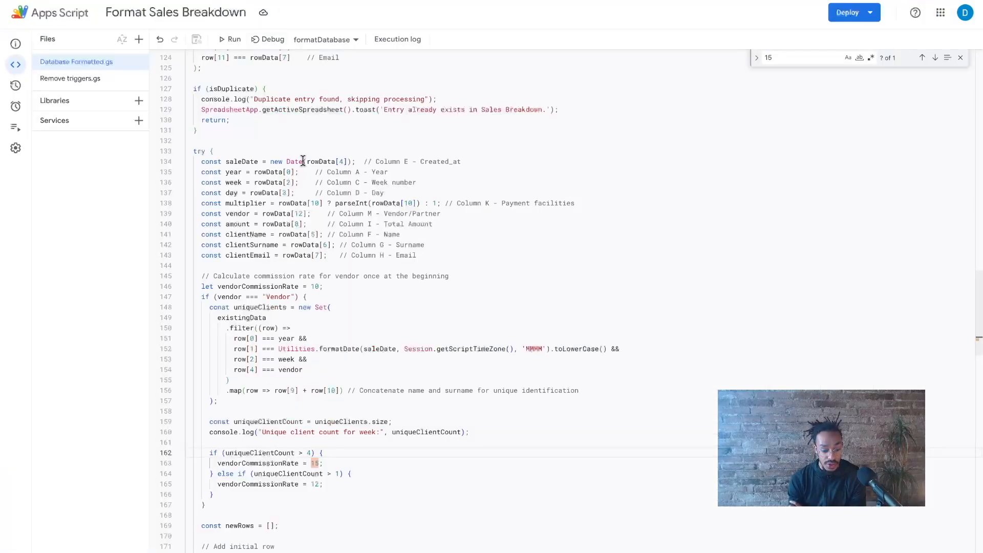
{"action": "scroll", "coordinate": [303, 180], "scroll_direction": "up", "scroll_amount": 15}
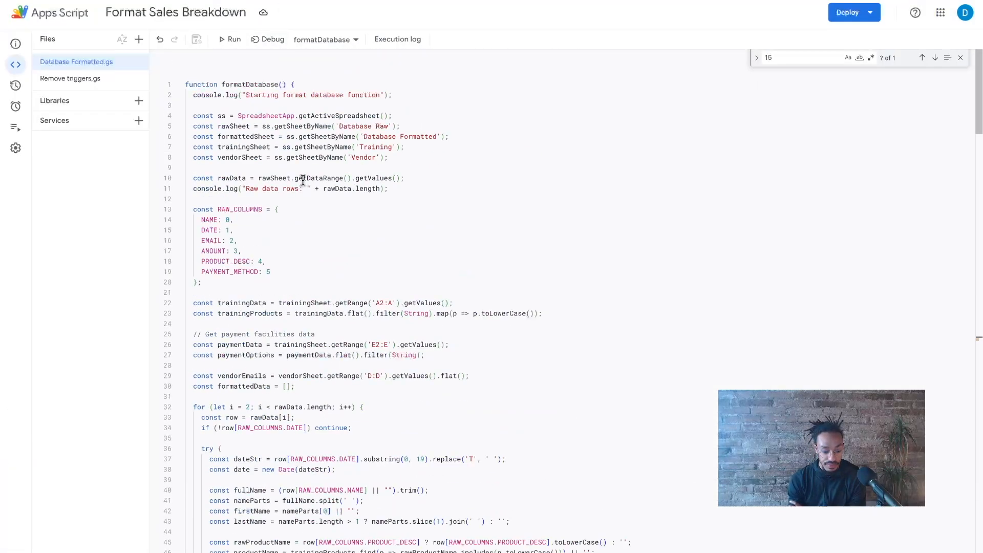
{"action": "scroll", "coordinate": [256, 205], "scroll_direction": "down", "scroll_amount": 15}
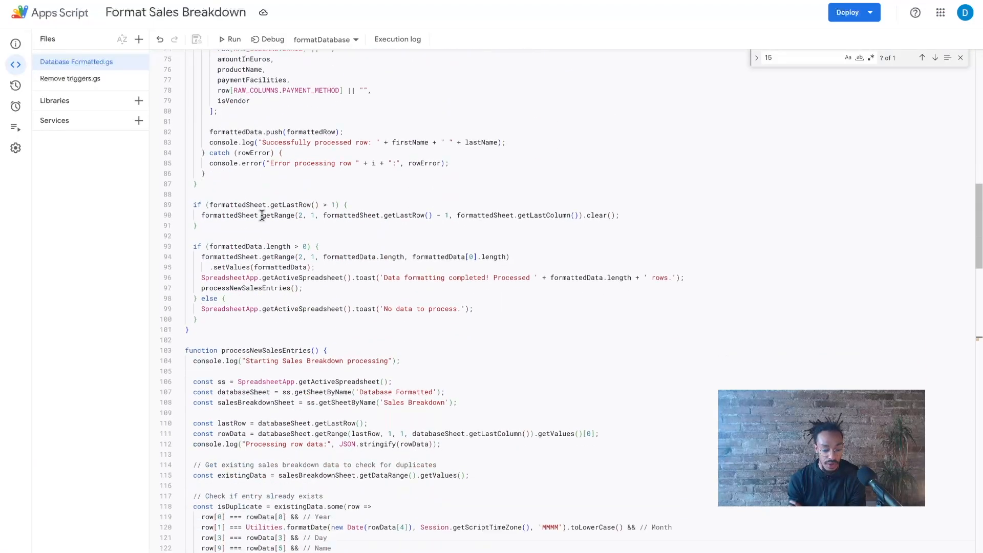
{"action": "scroll", "coordinate": [262, 215], "scroll_direction": "down", "scroll_amount": 5}
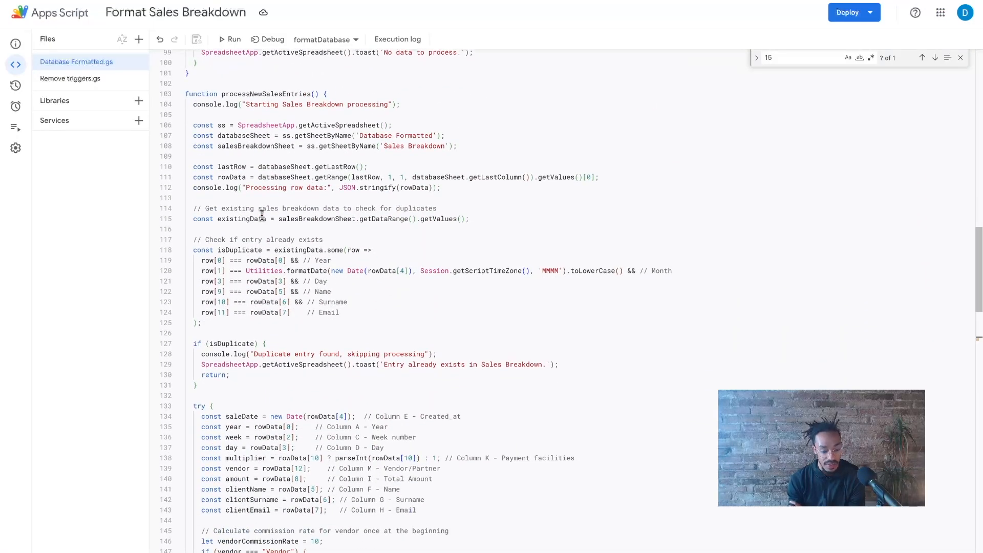
{"action": "scroll", "coordinate": [262, 215], "scroll_direction": "up", "scroll_amount": 1}
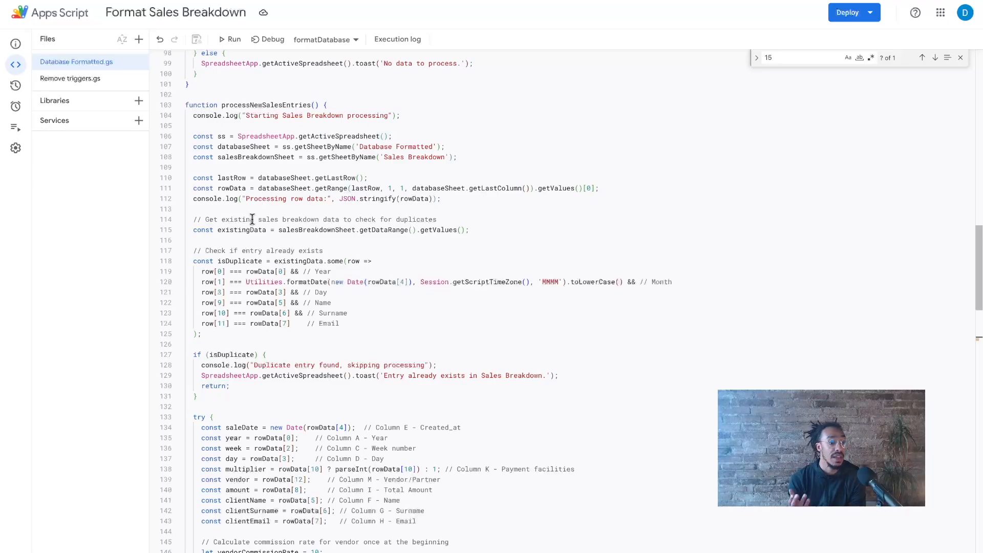
{"action": "scroll", "coordinate": [252, 219], "scroll_direction": "down", "scroll_amount": 6}
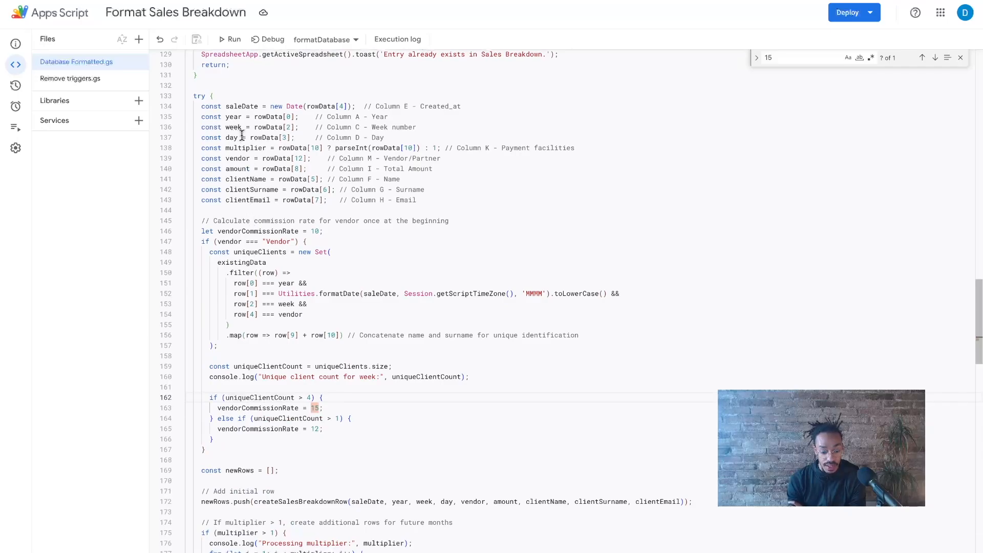
{"action": "scroll", "coordinate": [258, 174], "scroll_direction": "down", "scroll_amount": 1}
{"action": "scroll", "coordinate": [259, 174], "scroll_direction": "down", "scroll_amount": 2}
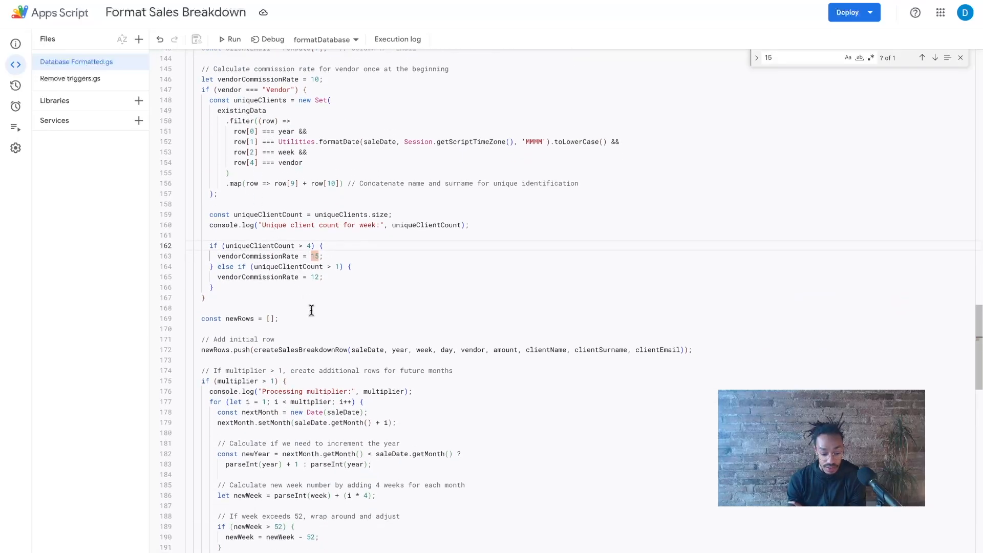
{"action": "scroll", "coordinate": [323, 332], "scroll_direction": "down", "scroll_amount": 1}
{"action": "scroll", "coordinate": [322, 337], "scroll_direction": "down", "scroll_amount": 5}
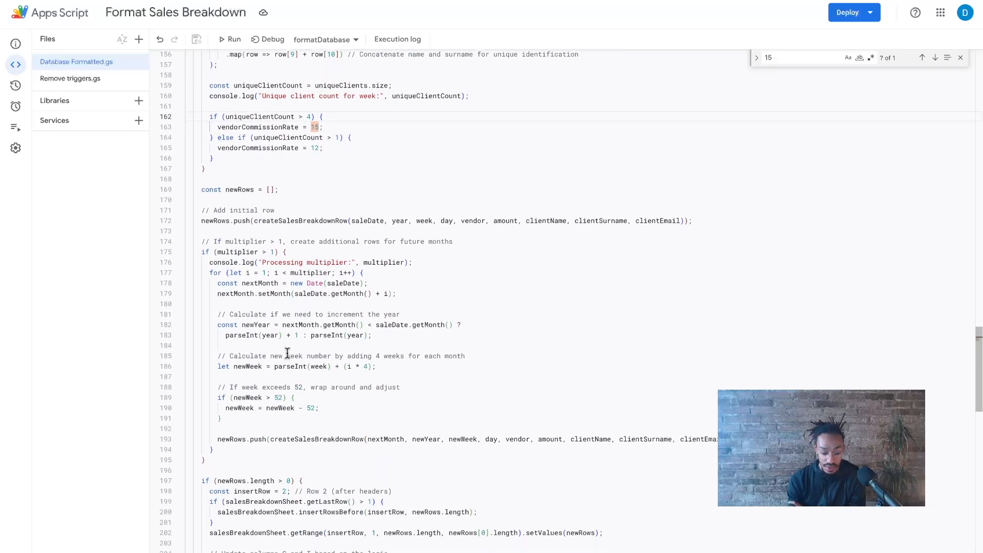
- Examine the script's adjusted amounts per payment facility, its commission rate update and the createSalesBreakdownRow function, and check the project's triggers
{"action": "scroll", "coordinate": [287, 353], "scroll_direction": "down", "scroll_amount": 4}
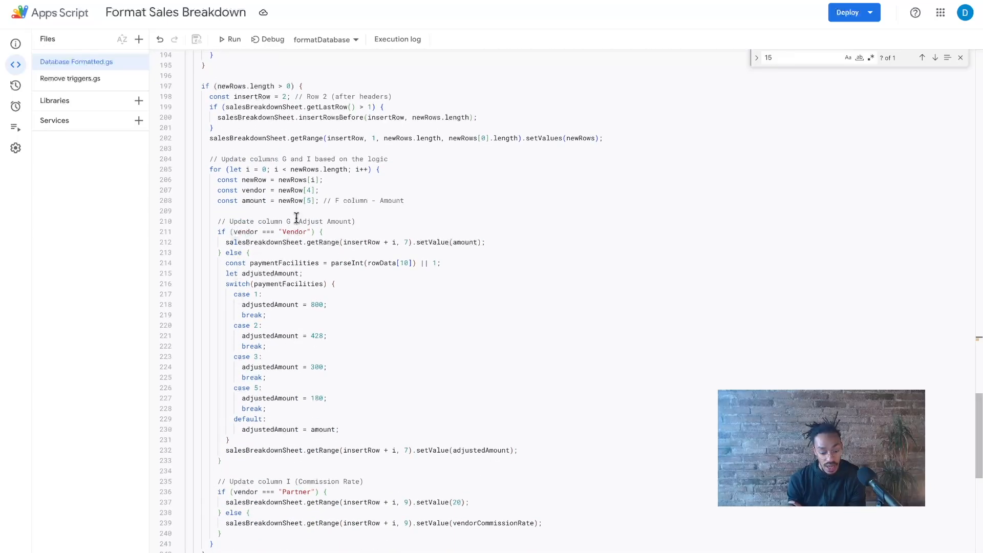
{"action": "left_click_drag", "start_coordinate": [311, 304], "coordinate": [329, 304]}
{"action": "left_click", "coordinate": [319, 304]}
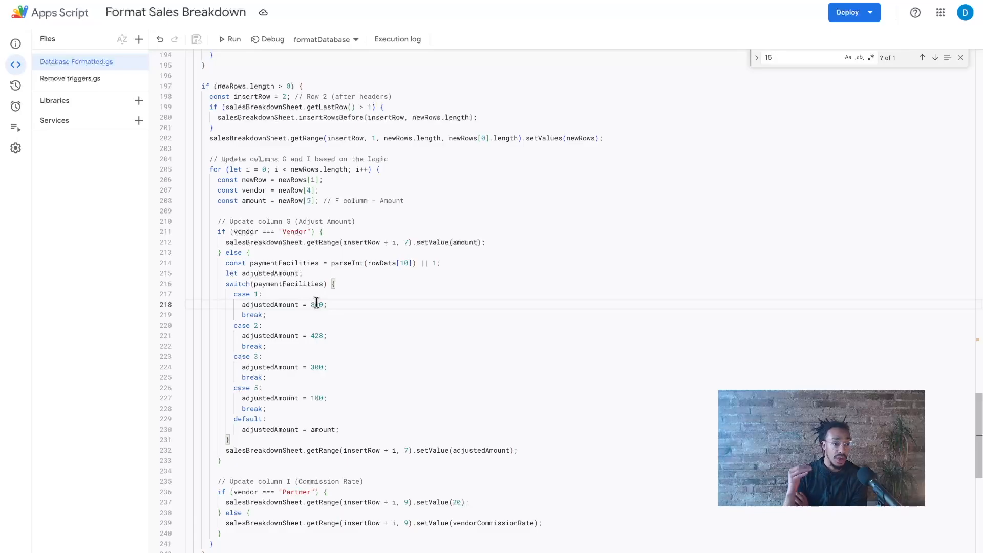
{"action": "scroll", "coordinate": [316, 302], "scroll_direction": "down", "scroll_amount": 5}
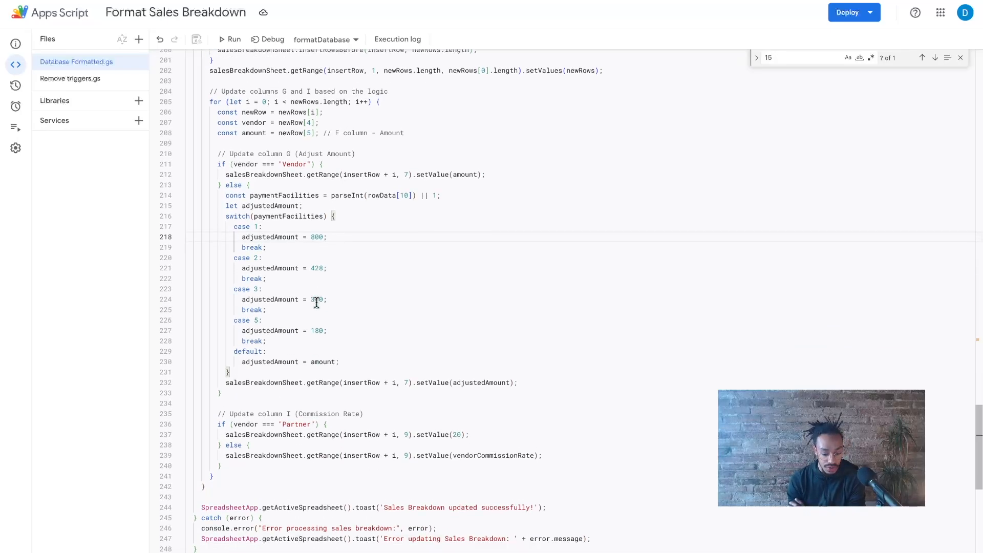
{"action": "scroll", "coordinate": [317, 303], "scroll_direction": "down", "scroll_amount": 3}
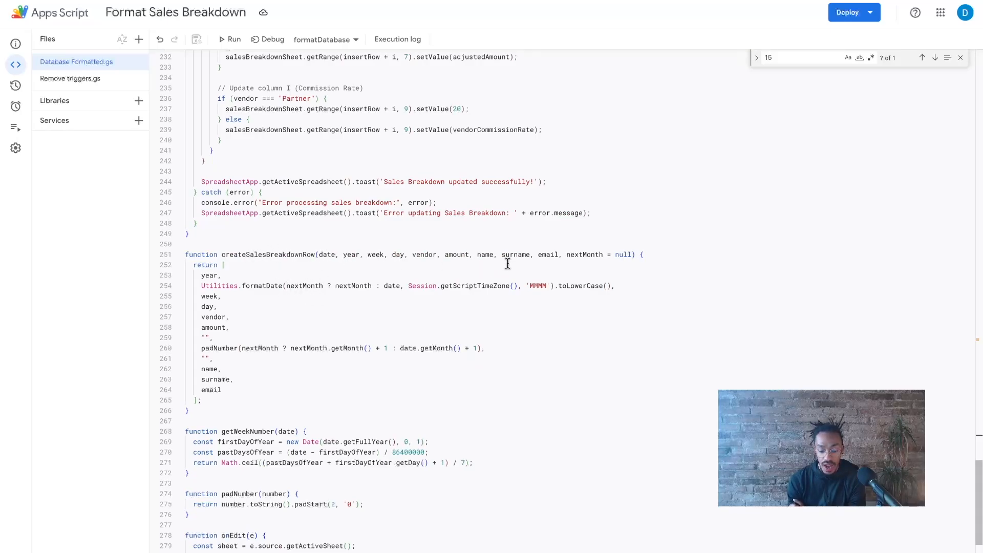
{"action": "scroll", "coordinate": [427, 354], "scroll_direction": "down", "scroll_amount": 1}
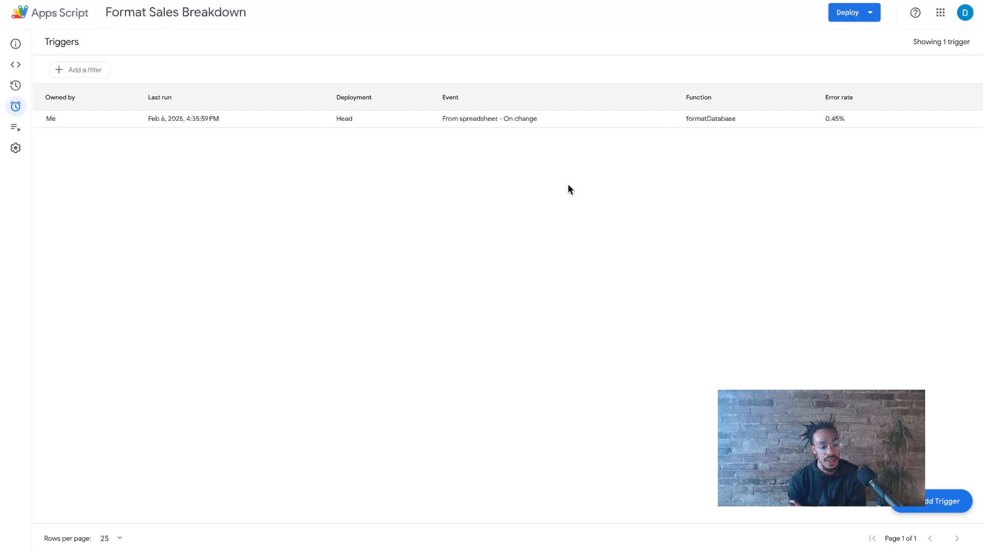
- Return to the code of Database Formatted.gs and review the column G and I updates and the helper functions down to onEdit
{"action": "left_click", "coordinate": [15, 69]}
{"action": "scroll", "coordinate": [350, 223], "scroll_direction": "up", "scroll_amount": 1}
{"action": "scroll", "coordinate": [351, 222], "scroll_direction": "up", "scroll_amount": 3}
{"action": "scroll", "coordinate": [351, 223], "scroll_direction": "down", "scroll_amount": 7}
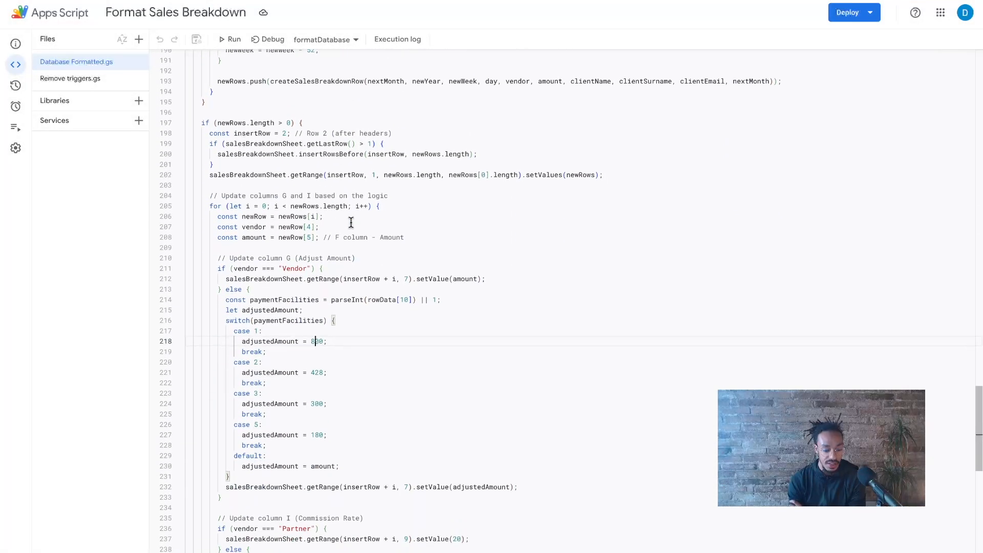
{"action": "scroll", "coordinate": [351, 223], "scroll_direction": "down", "scroll_amount": 1}
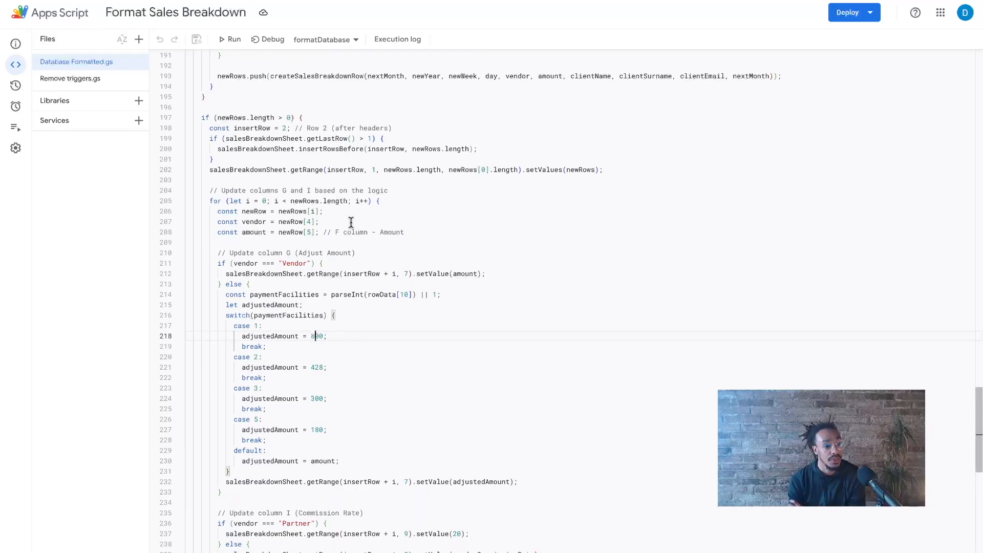
{"action": "scroll", "coordinate": [351, 222], "scroll_direction": "down", "scroll_amount": 10}
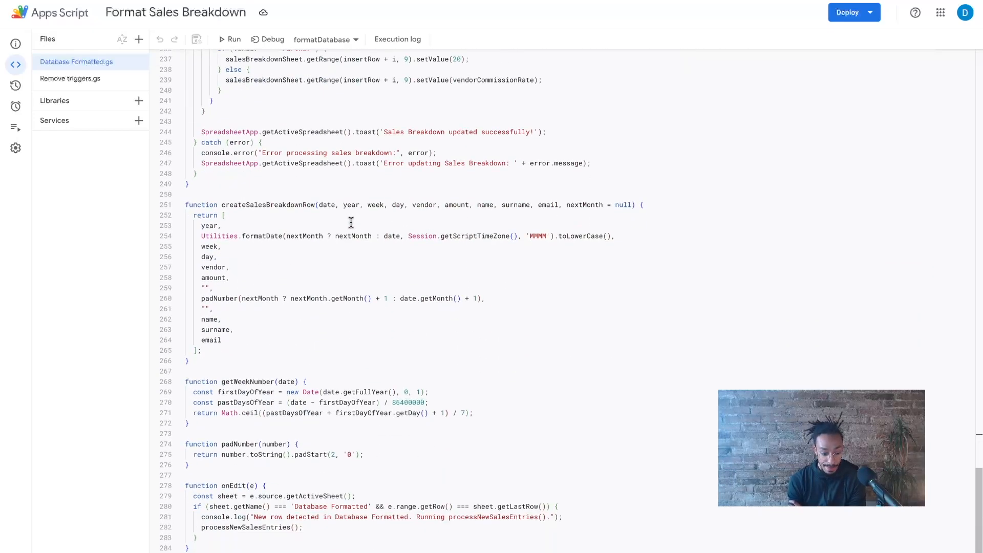
{"action": "scroll", "coordinate": [350, 223], "scroll_direction": "up", "scroll_amount": 20}
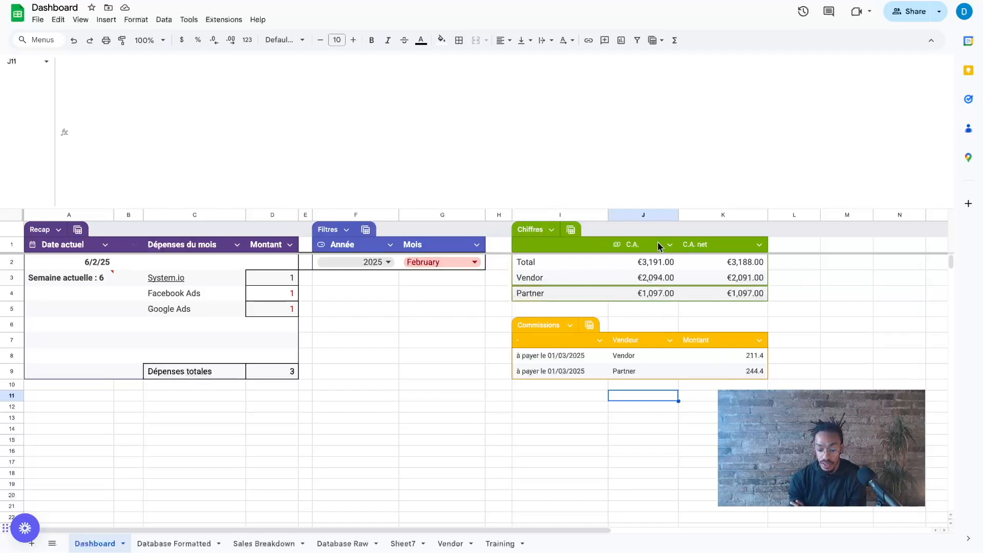
- Switch the Dashboard sheet's month filter in G2 to January and back to February
{"action": "left_click", "coordinate": [453, 260]}
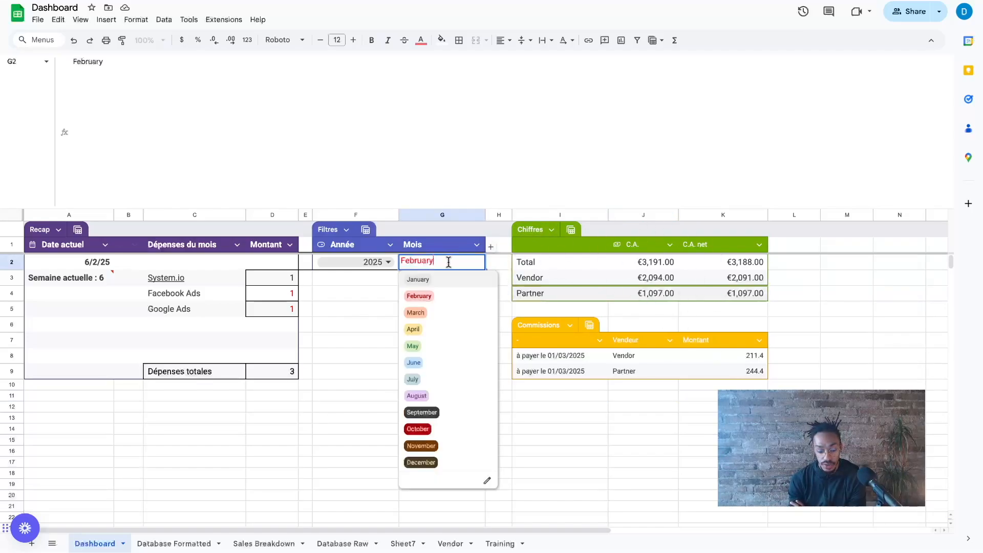
{"action": "left_click", "coordinate": [435, 280]}
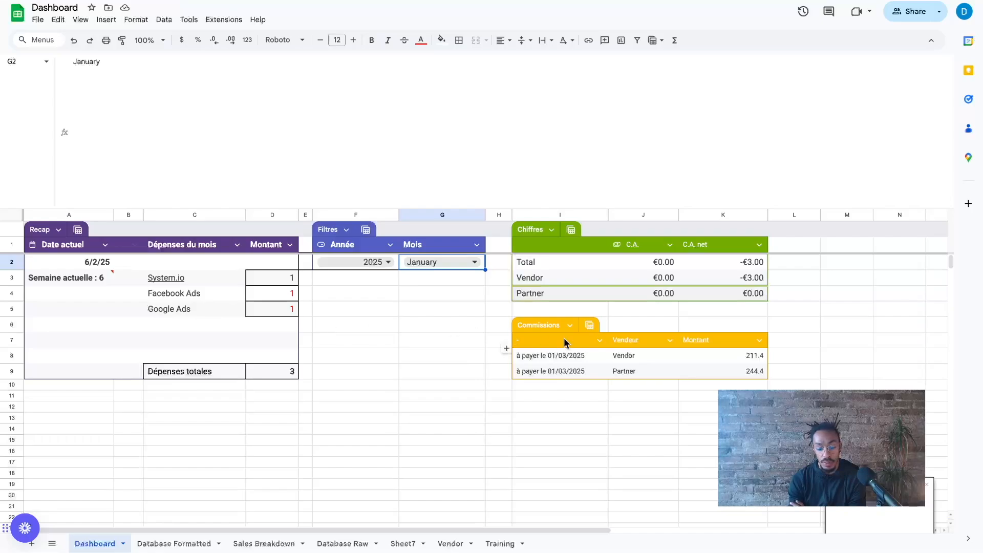
{"action": "left_click", "coordinate": [442, 260]}
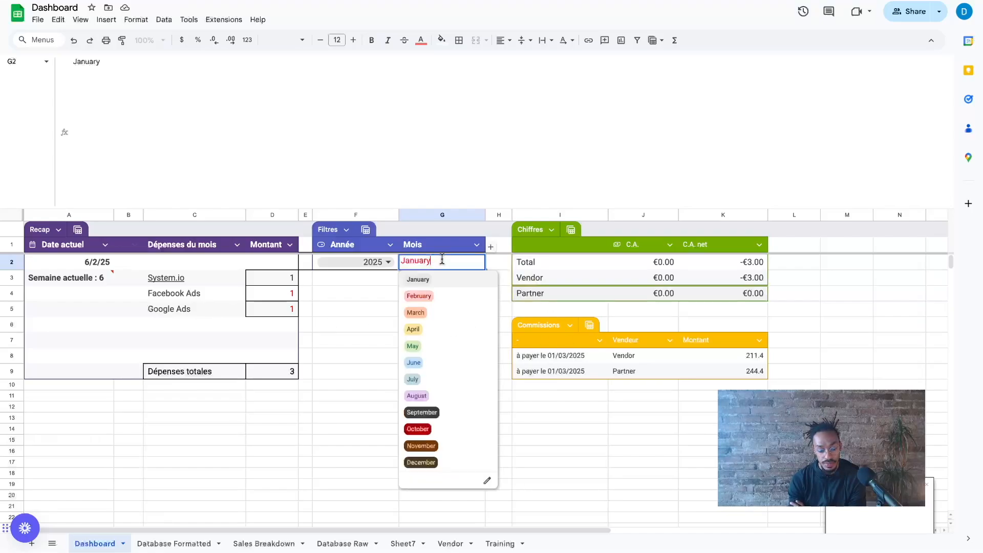
{"action": "left_click", "coordinate": [429, 294]}
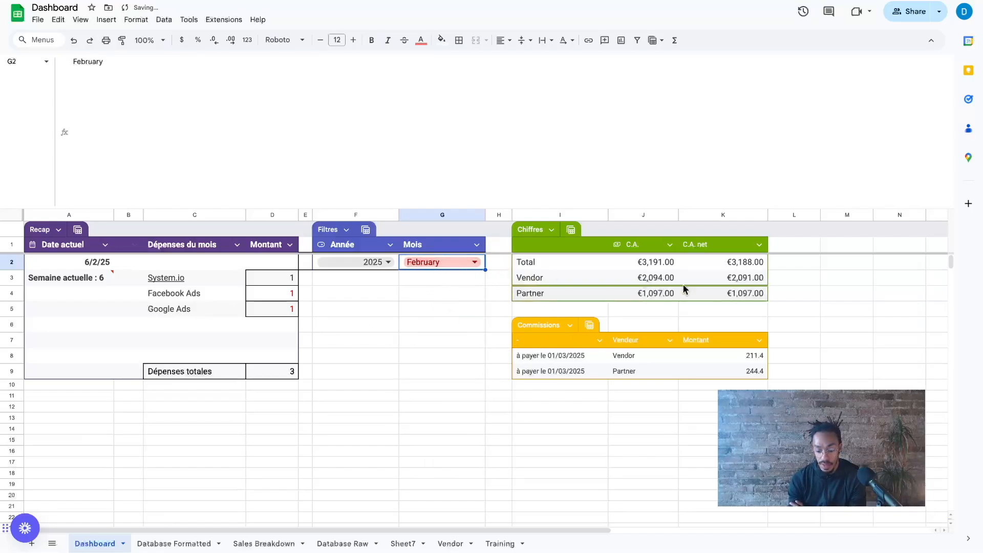
- Shrink the formula bar to a single line and select cell G7 on the Dashboard sheet
{"action": "left_click_drag", "start_coordinate": [454, 210], "coordinate": [471, 72]}
{"action": "left_click", "coordinate": [463, 205]}
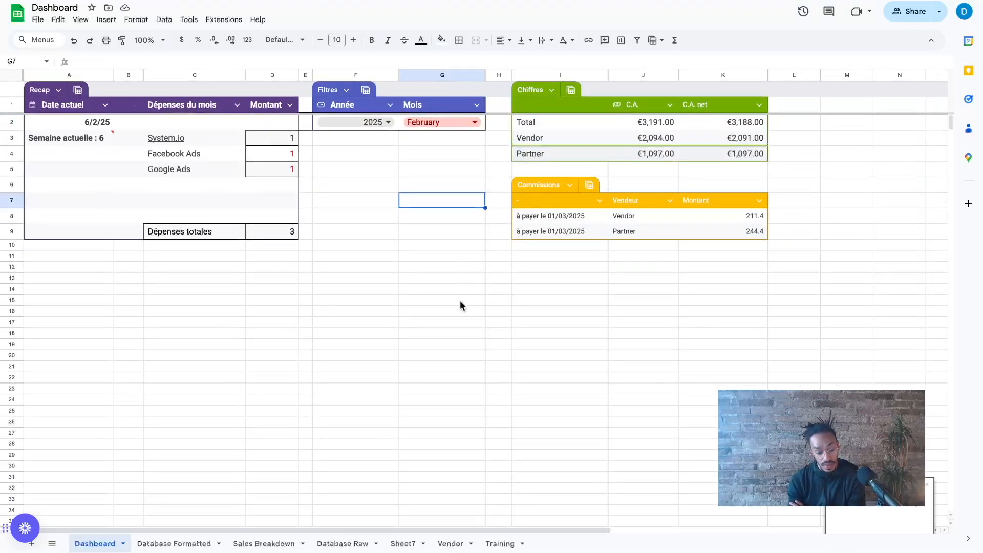